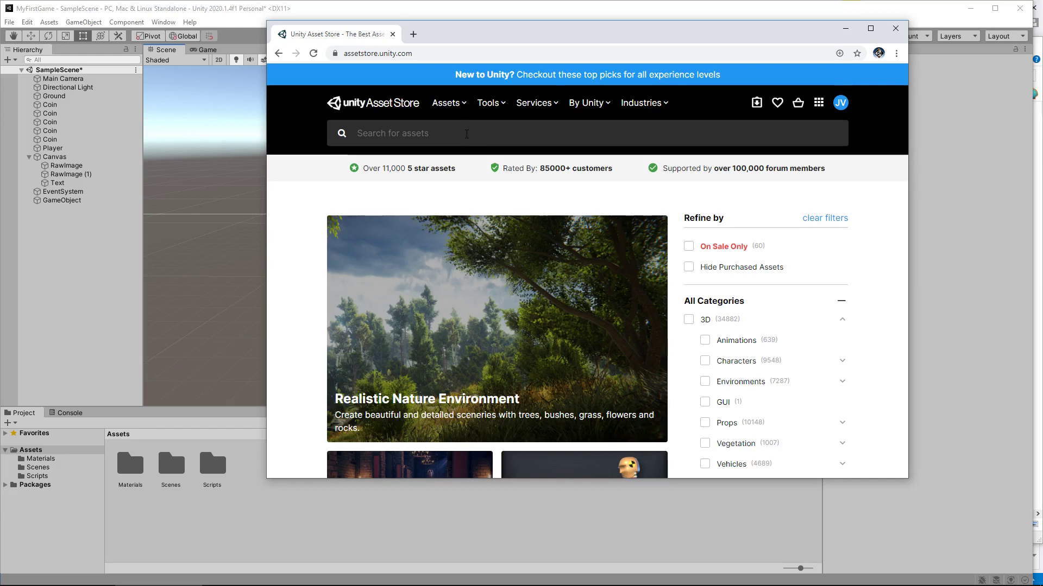
Step: Search the Asset Store for 'free low poly animal' and open the Free Low Polygon_Animal page
type("f")
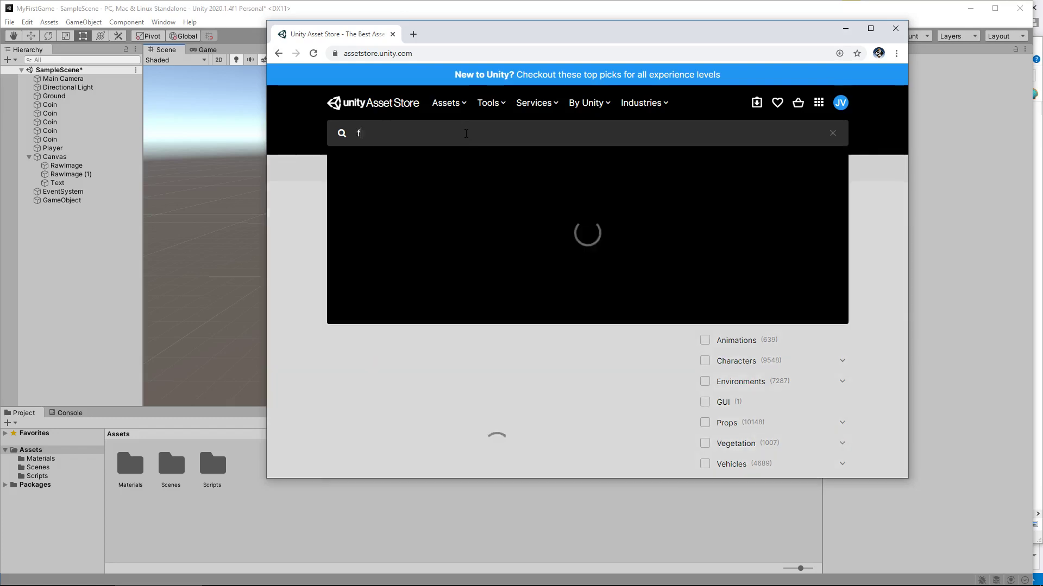
type("ree low poly animal")
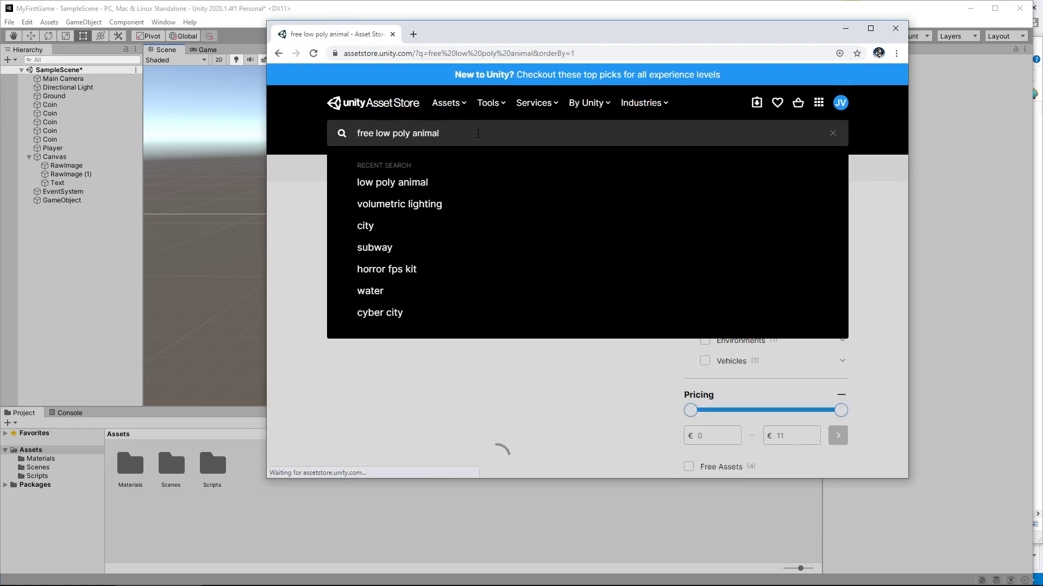
key("Return")
mouse_move(537, 330)
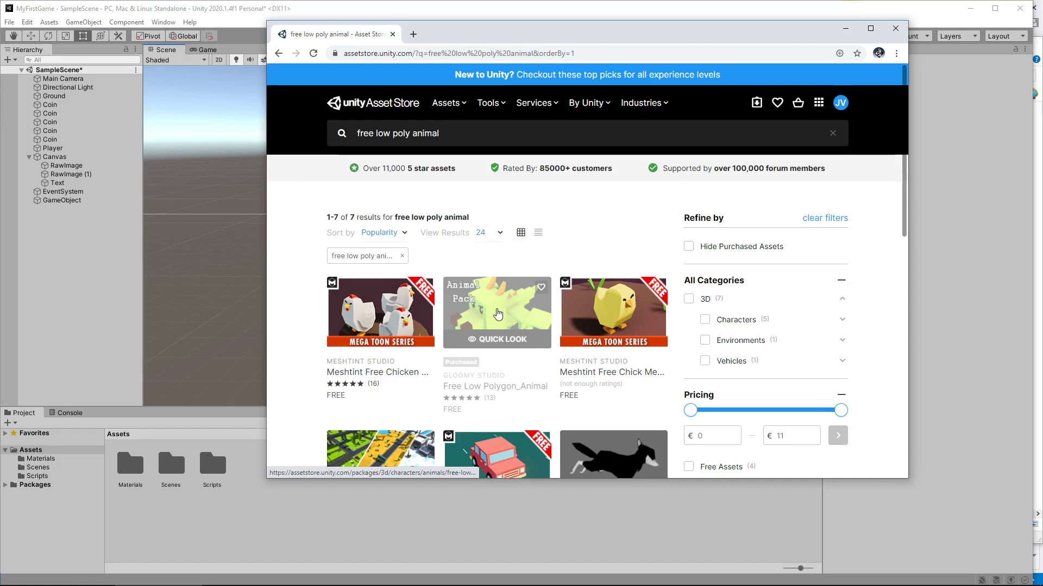
left_click(505, 312)
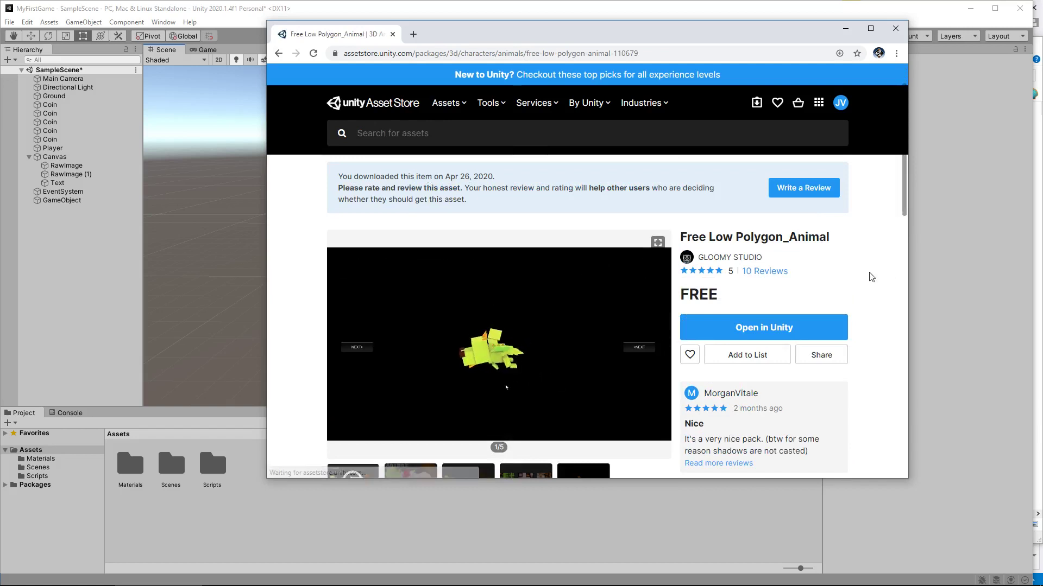
Step: Send the Free Low Polygon_Animal pack to Unity with Open in Unity
scroll(878, 277, "down", 1)
left_click(803, 278)
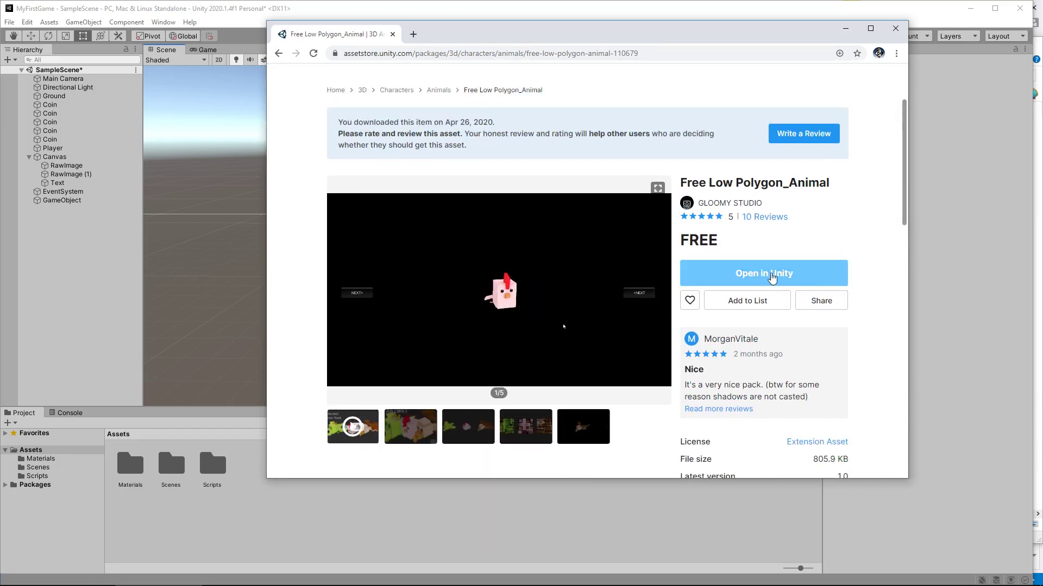
left_click(765, 277)
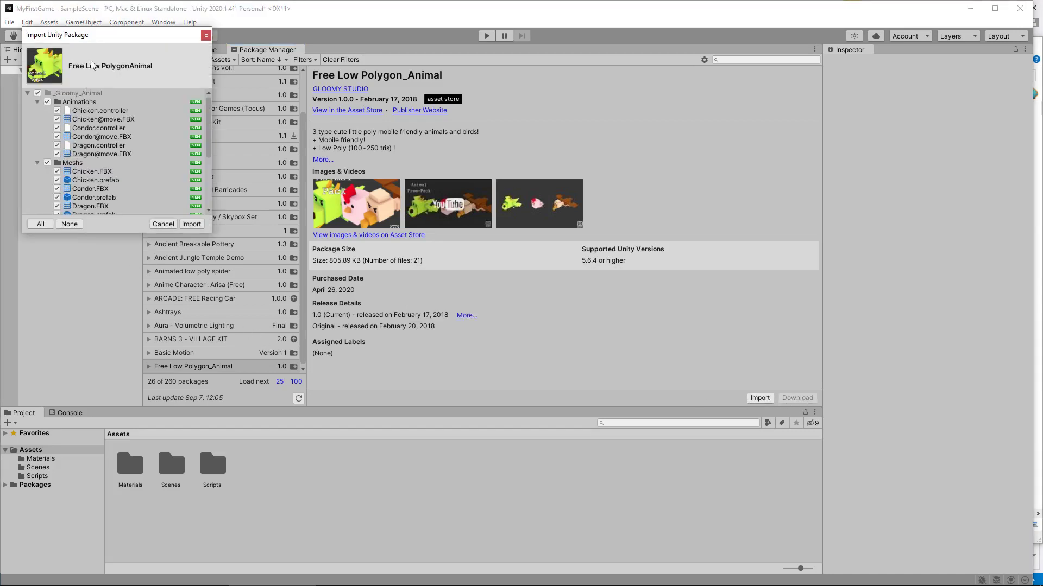
Step: Import all files of the Free Low Polygon_Animal package into the project
left_click(192, 224)
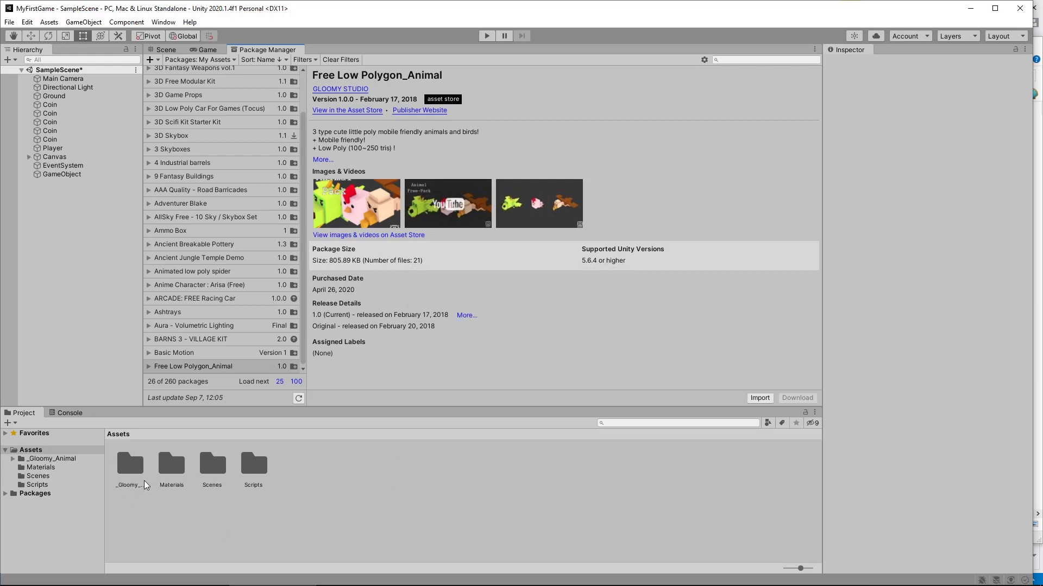
Step: Create a new folder named Audio in the project Assets
left_click(163, 51)
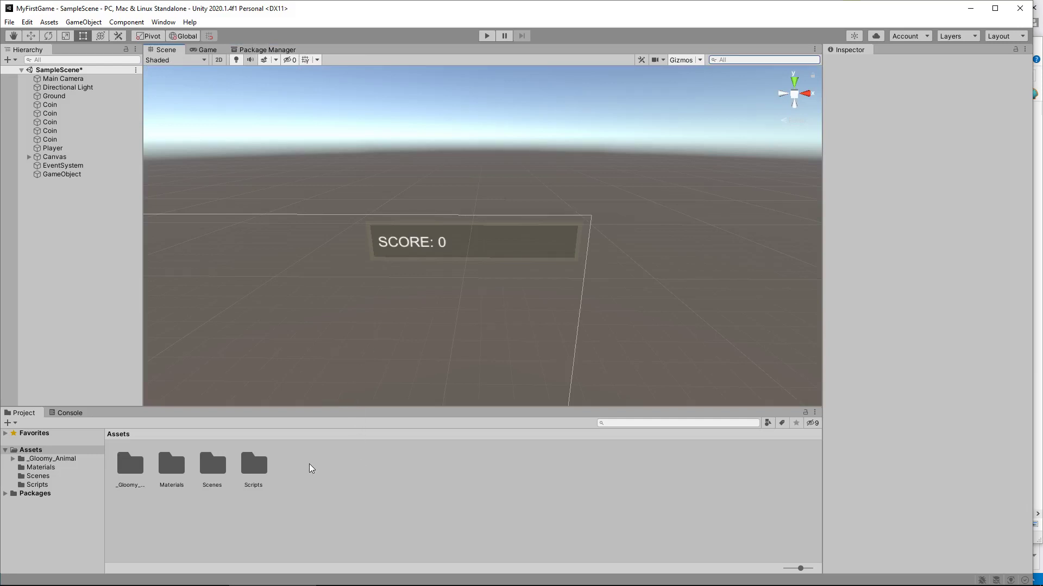
right_click(294, 463)
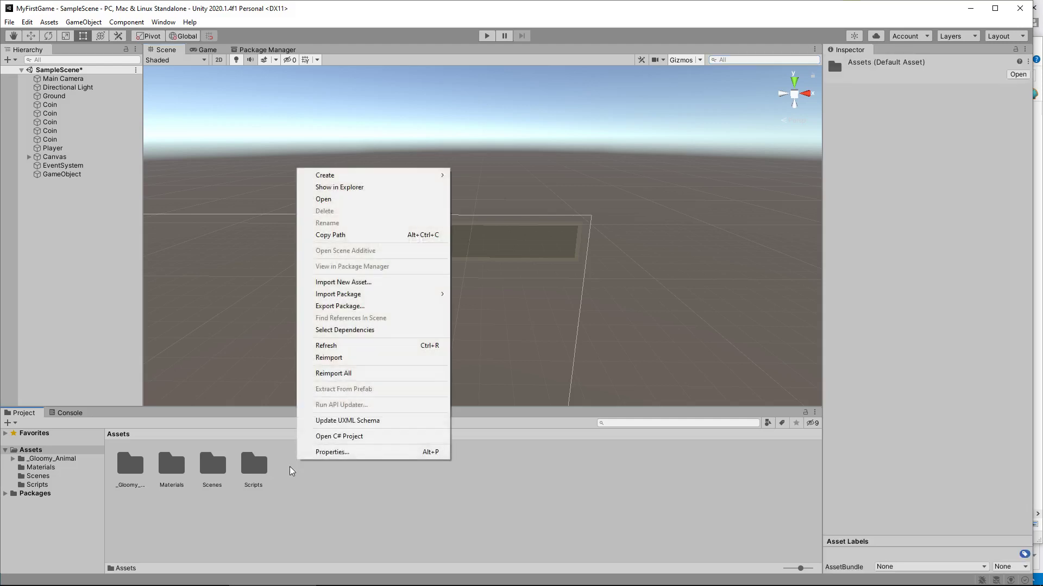
mouse_move(337, 175)
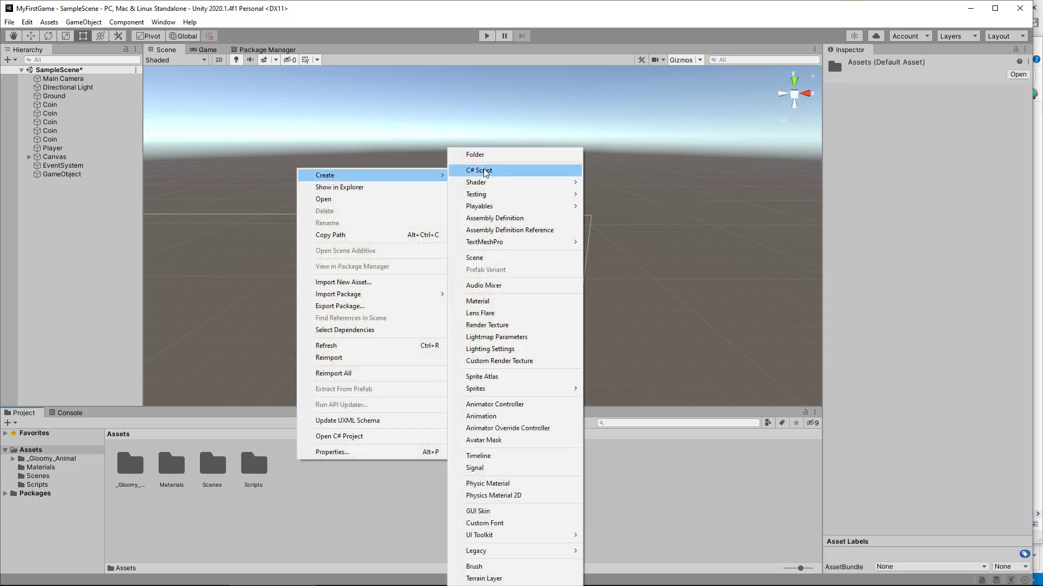
left_click(478, 155)
type("Audio")
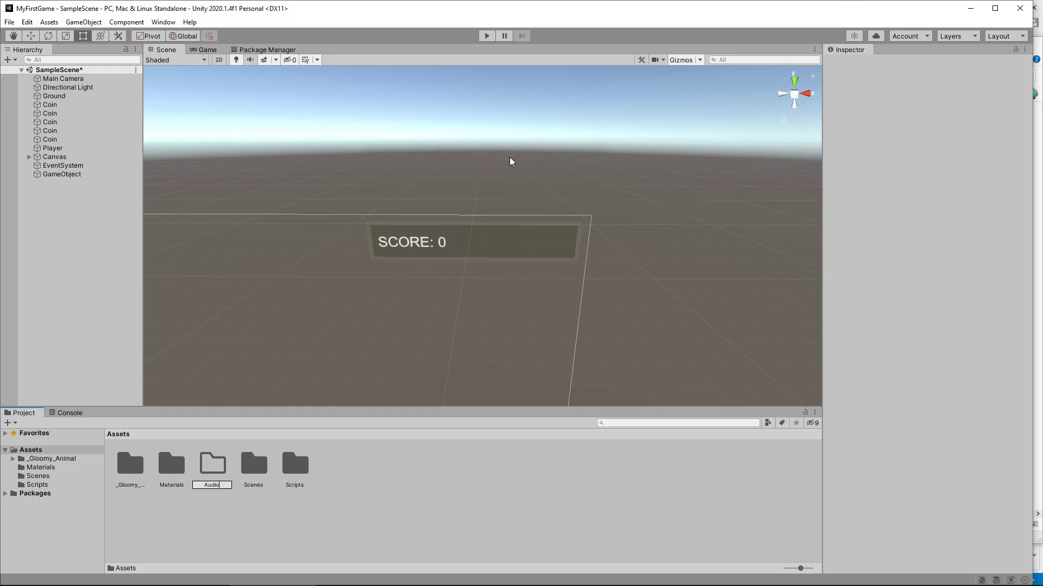
key("Return")
key("Return")
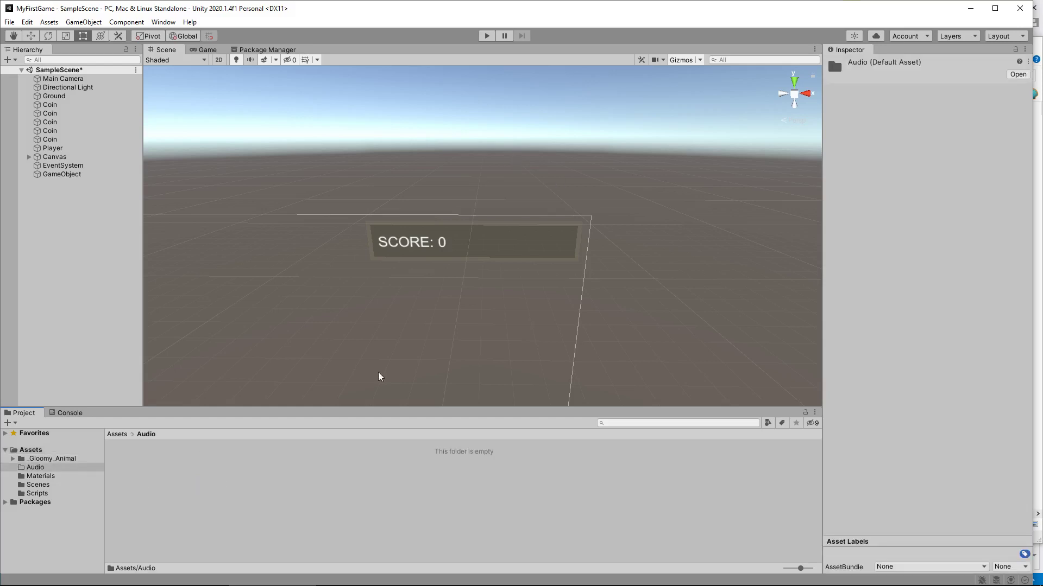
Step: Create an FX subfolder inside the Audio folder
right_click(168, 463)
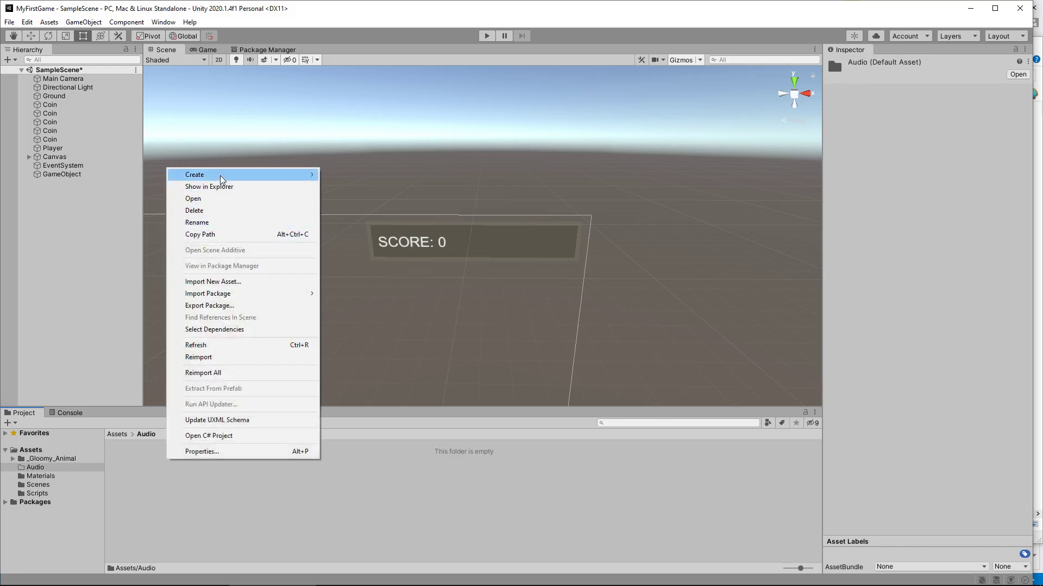
mouse_move(221, 178)
left_click(357, 151)
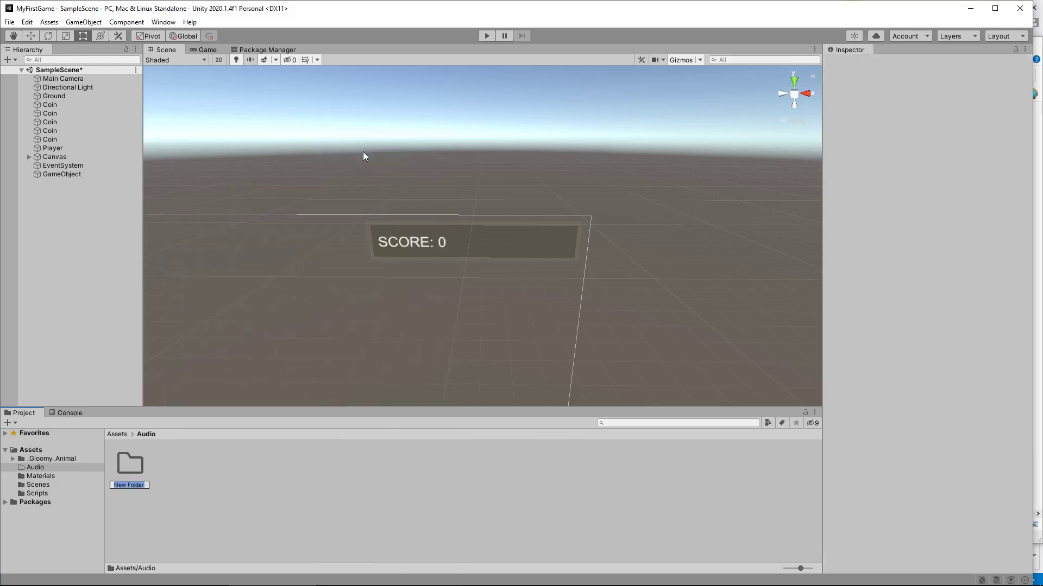
type("FX")
key("Return")
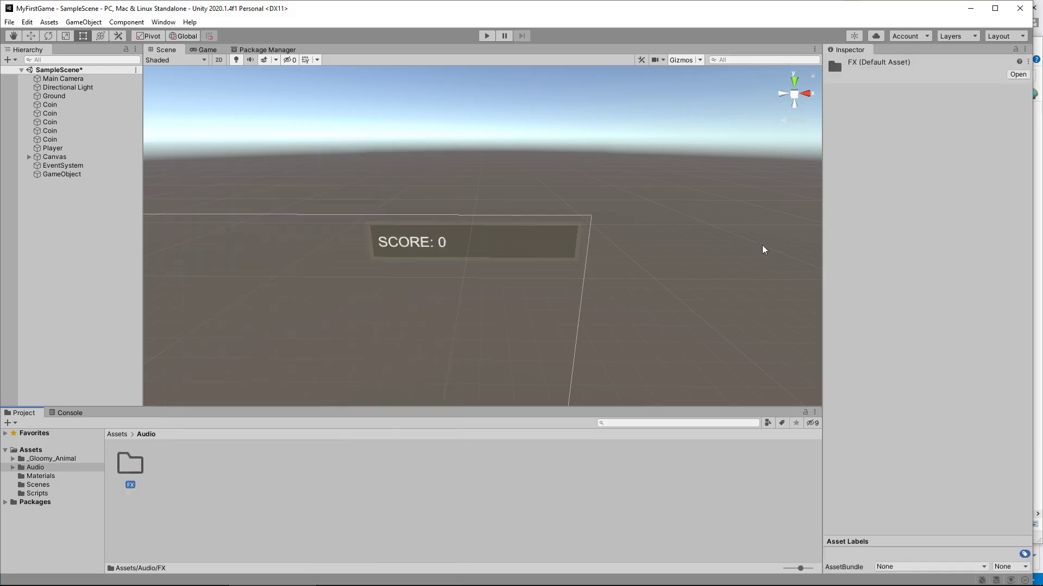
left_click(313, 468)
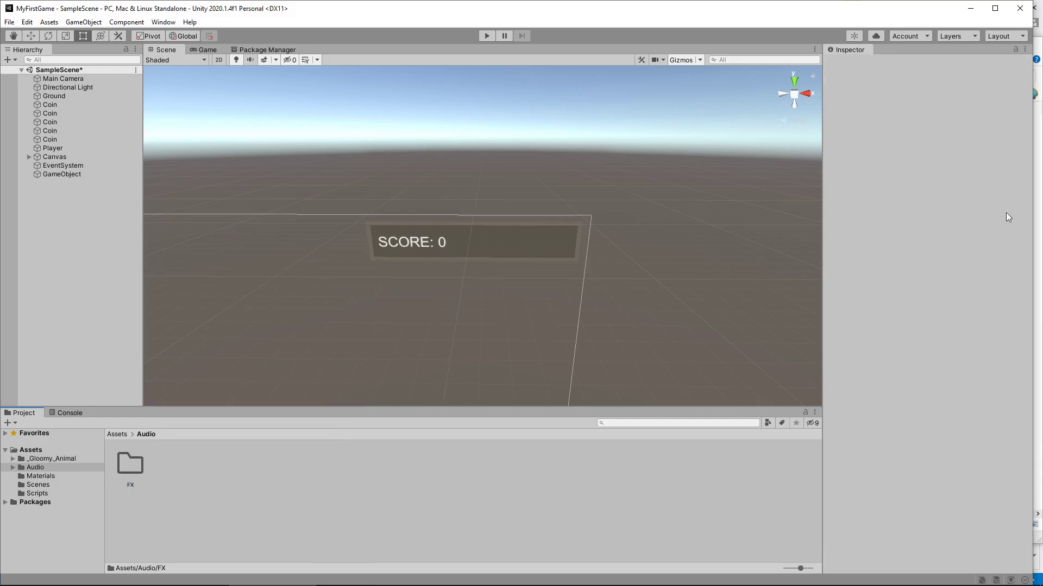
Step: Drag CoinSFX and GameBGM from the Lesson 08 Explorer folder into Unity's Audio folder
left_click(1035, 218)
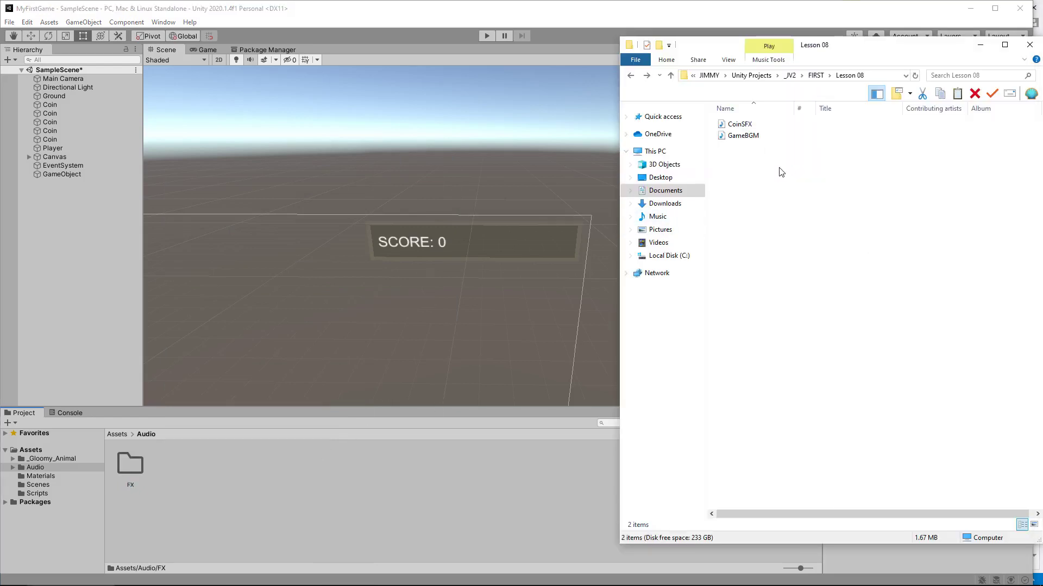
left_click_drag(780, 172, 734, 121)
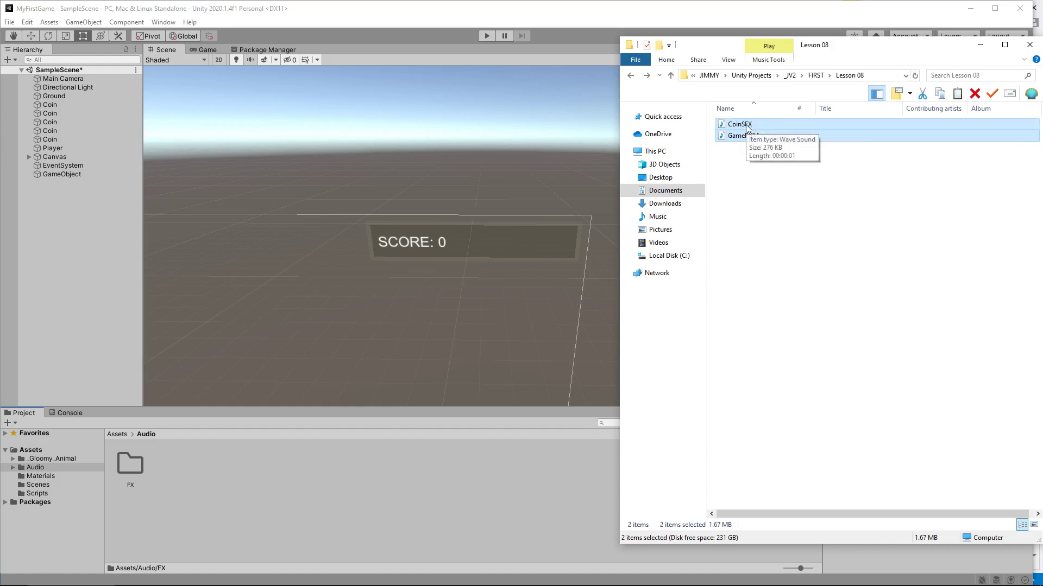
left_click_drag(747, 129, 185, 469)
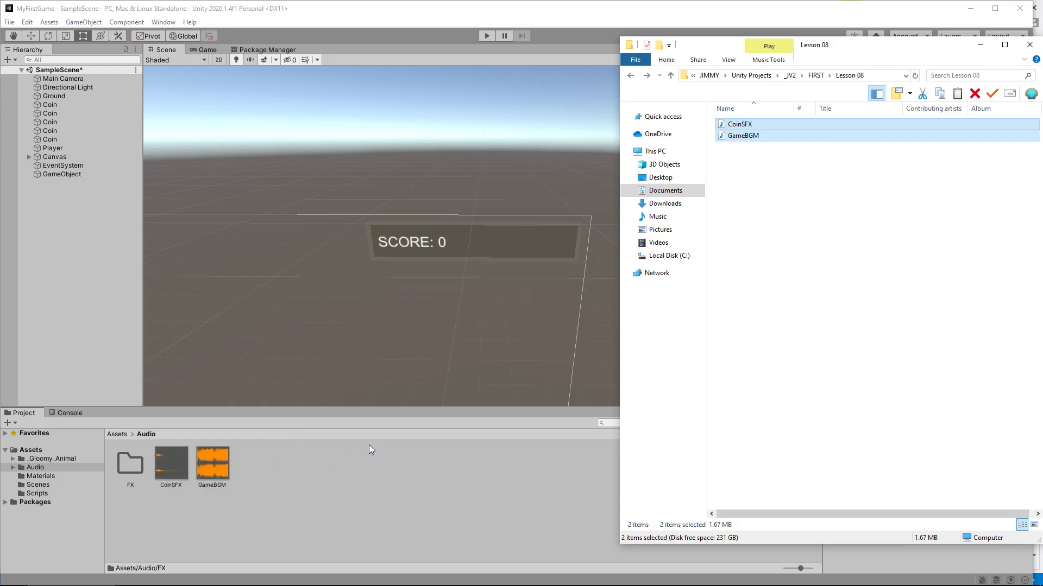
left_click(309, 452)
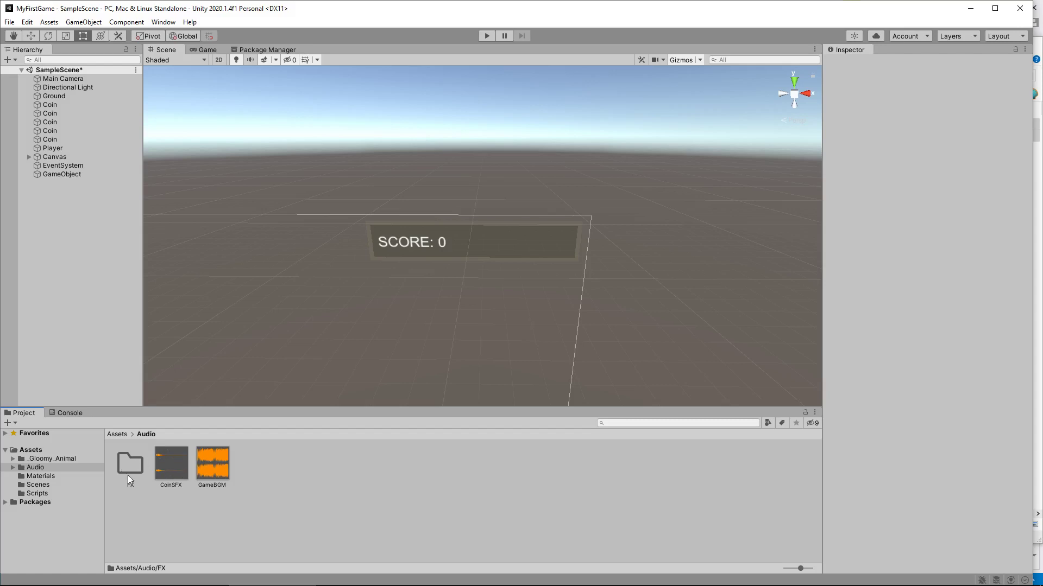
Step: Move CoinSFX into the FX subfolder and confirm GameBGM stays in Audio
left_click_drag(163, 466, 128, 463)
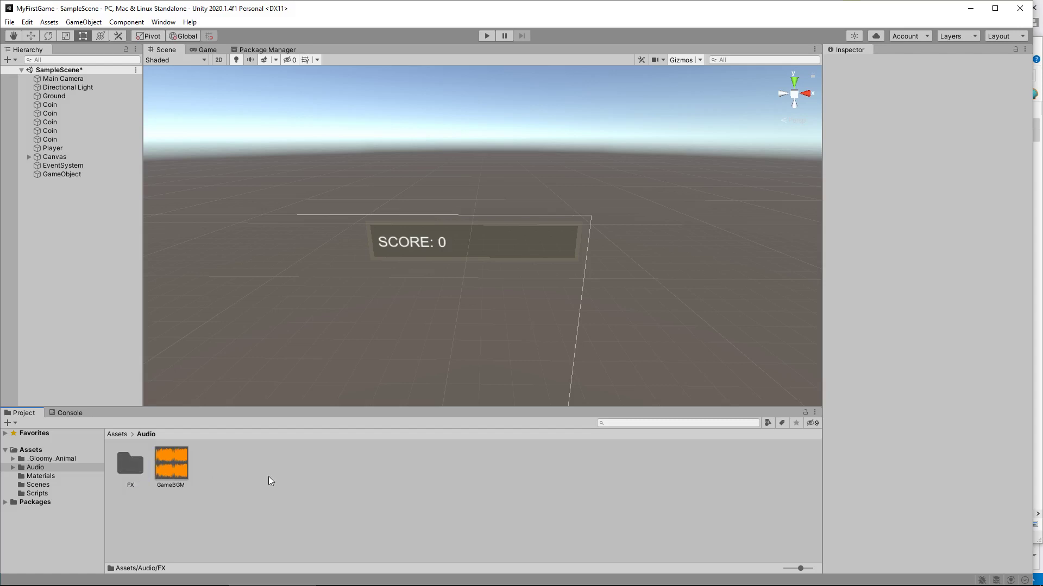
left_click(43, 475)
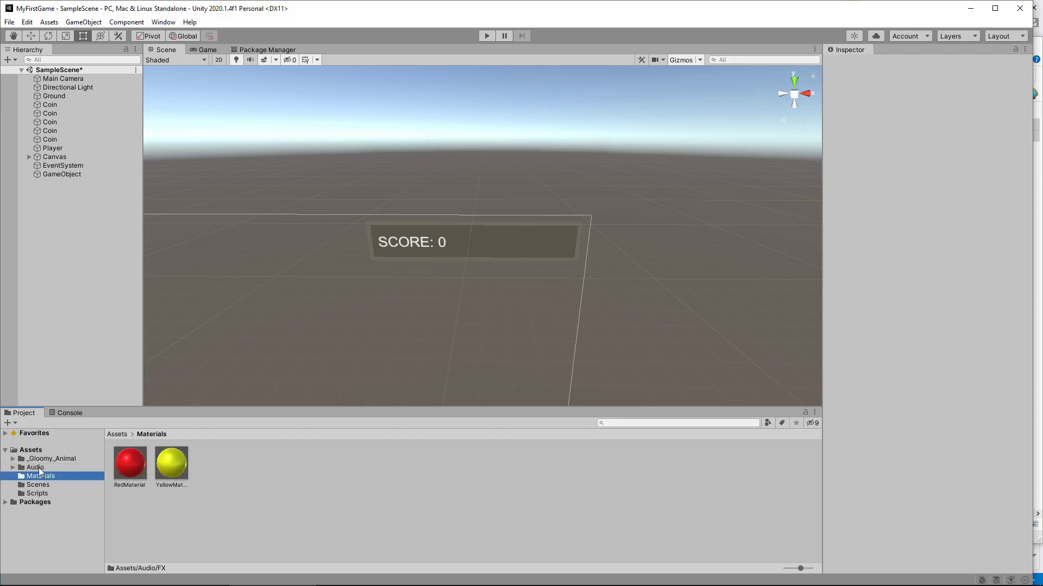
left_click(38, 468)
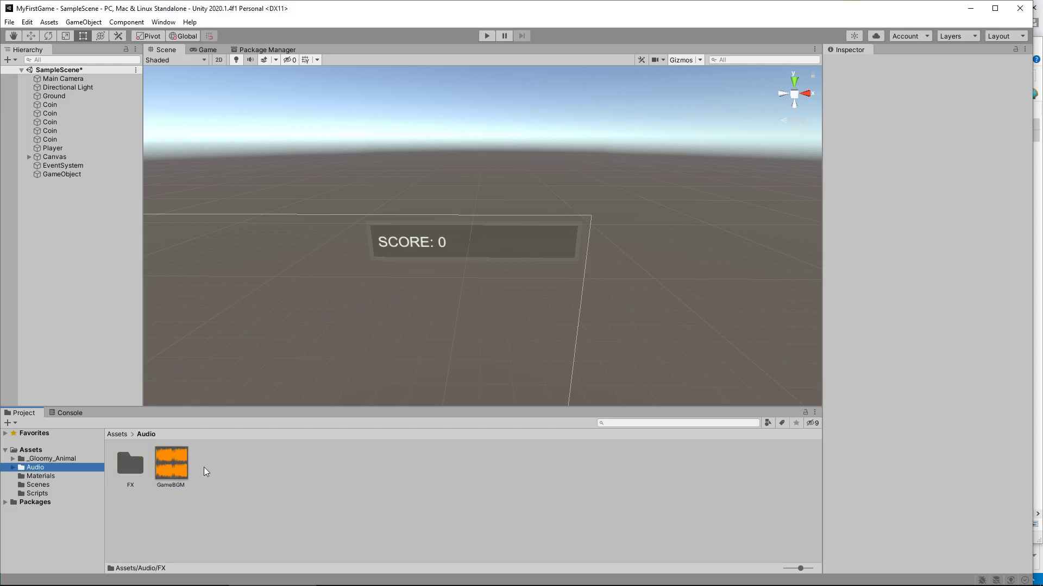
left_click(13, 468)
left_click(37, 476)
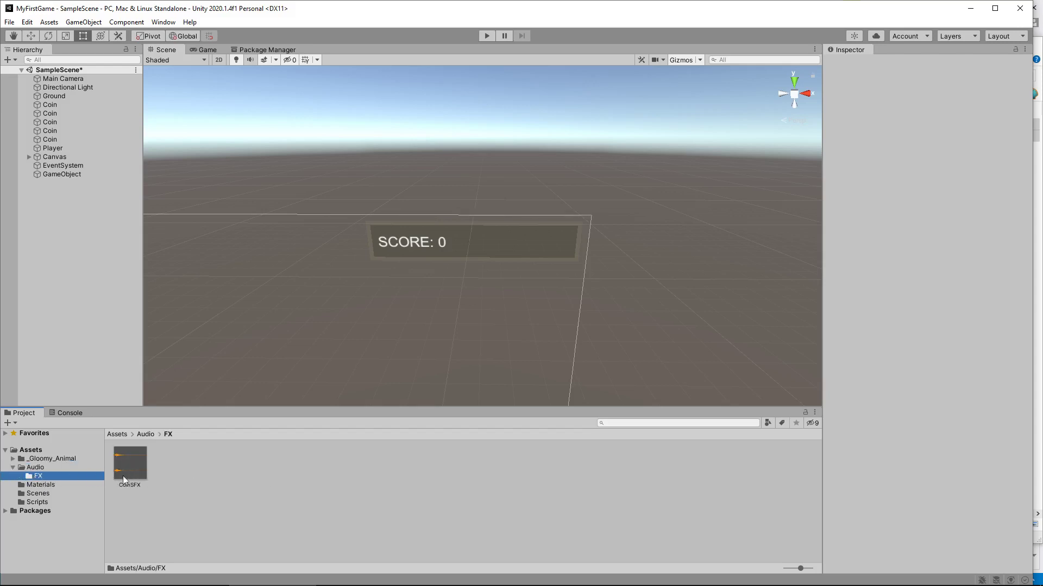
left_click(34, 467)
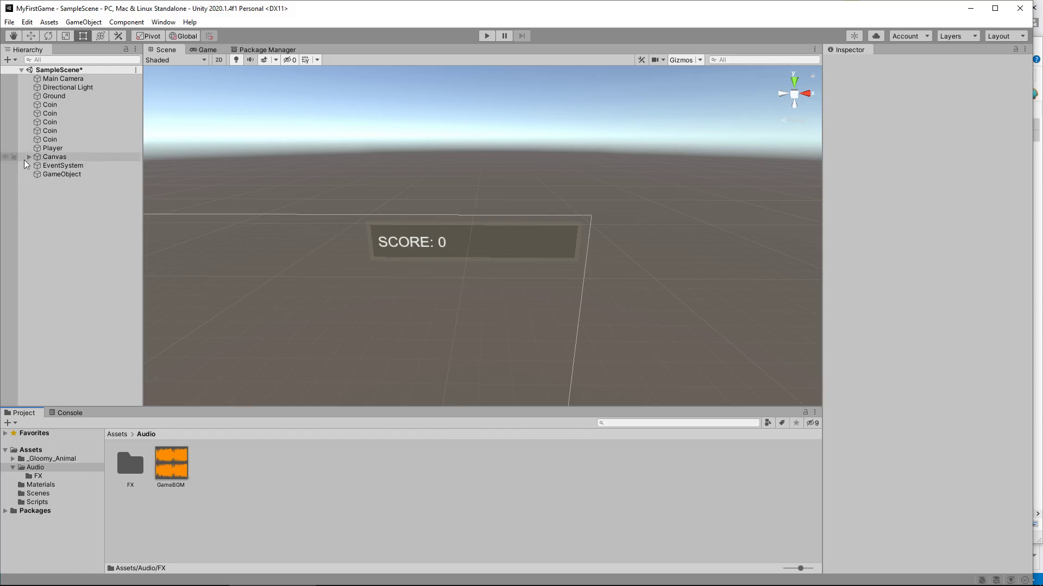
Step: Set the Global Coins GameObject's Transform position to X 0, Y 0, Z 0
left_click(56, 166)
left_click(58, 174)
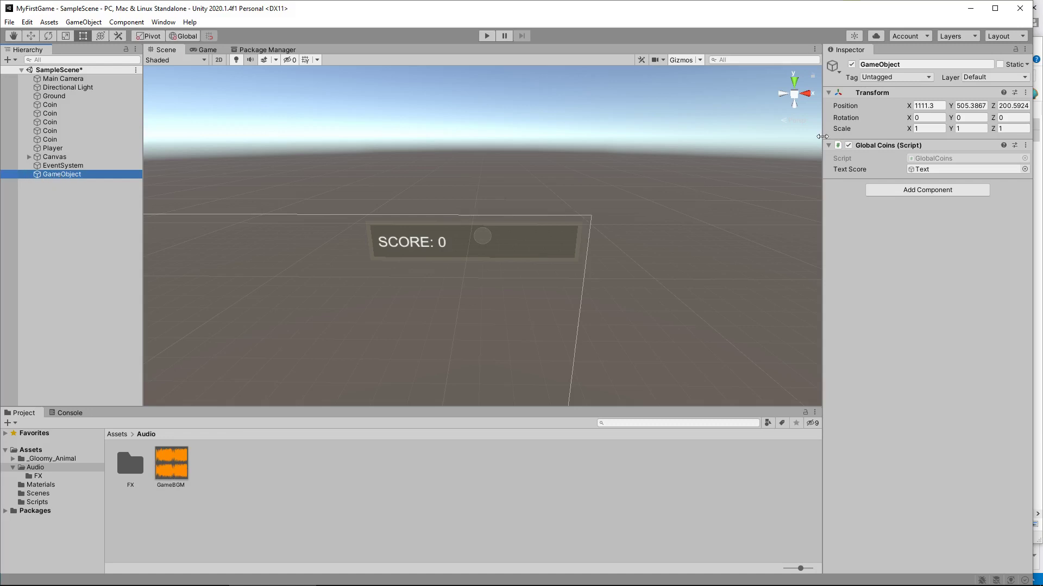
left_click(929, 105)
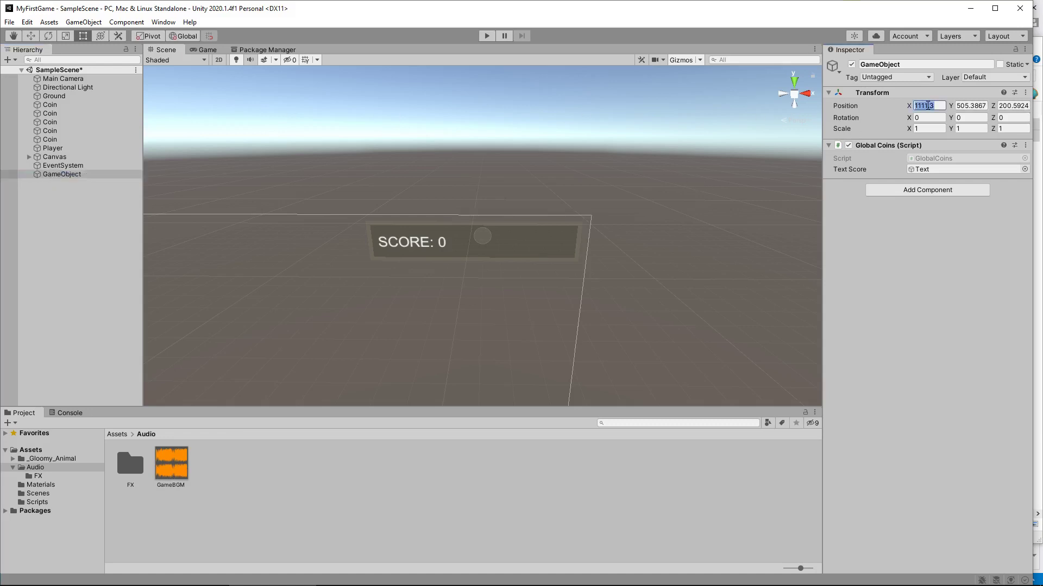
type("0")
left_click(971, 105)
type("0")
left_click(1006, 108)
type("0")
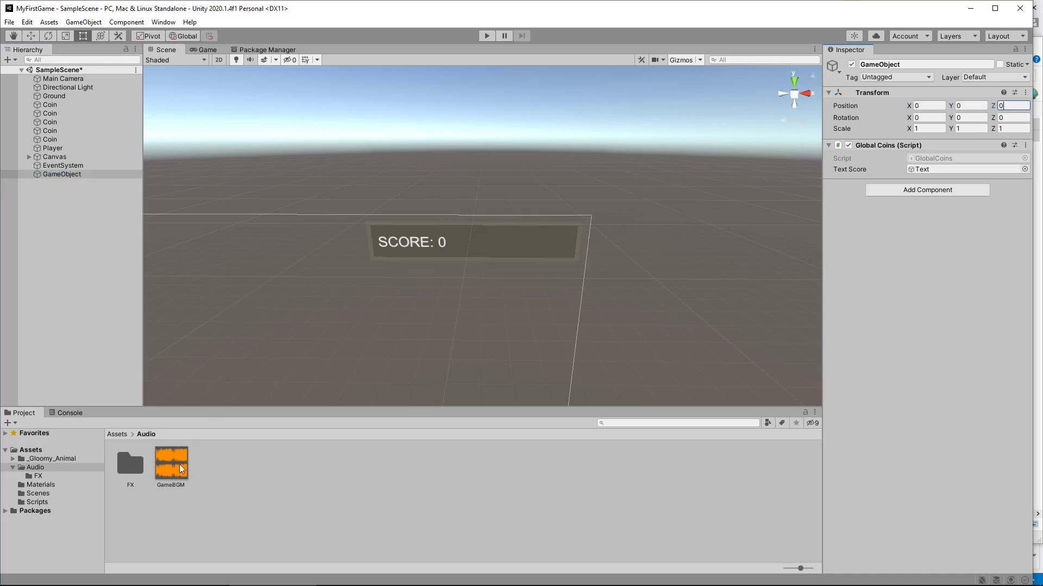
Step: Add GameBGM to GameObject as a looping Audio Source at volume 0.132, then run the game
left_click_drag(170, 470, 905, 235)
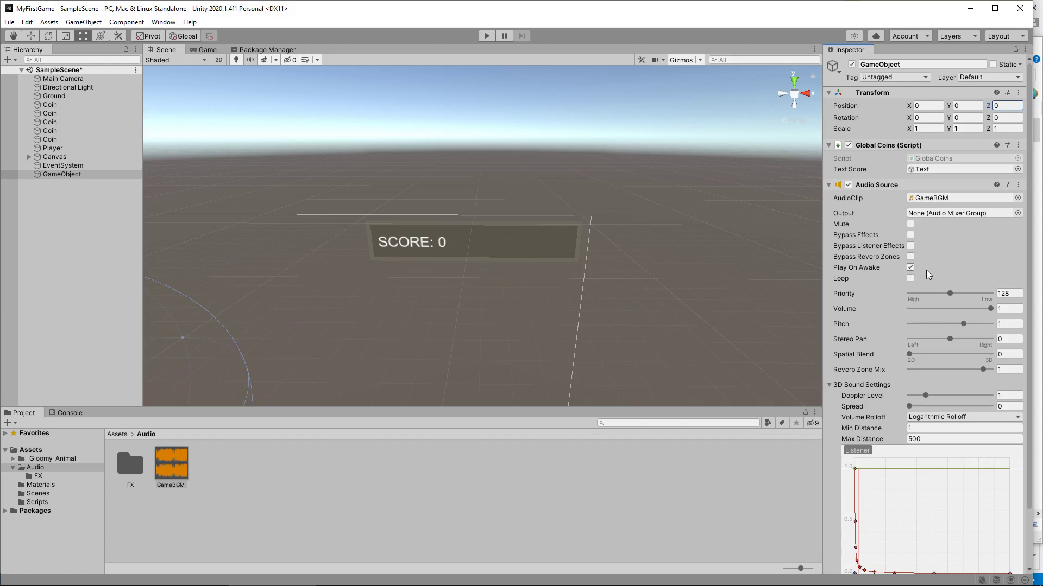
left_click(910, 278)
left_click_drag(991, 309, 923, 319)
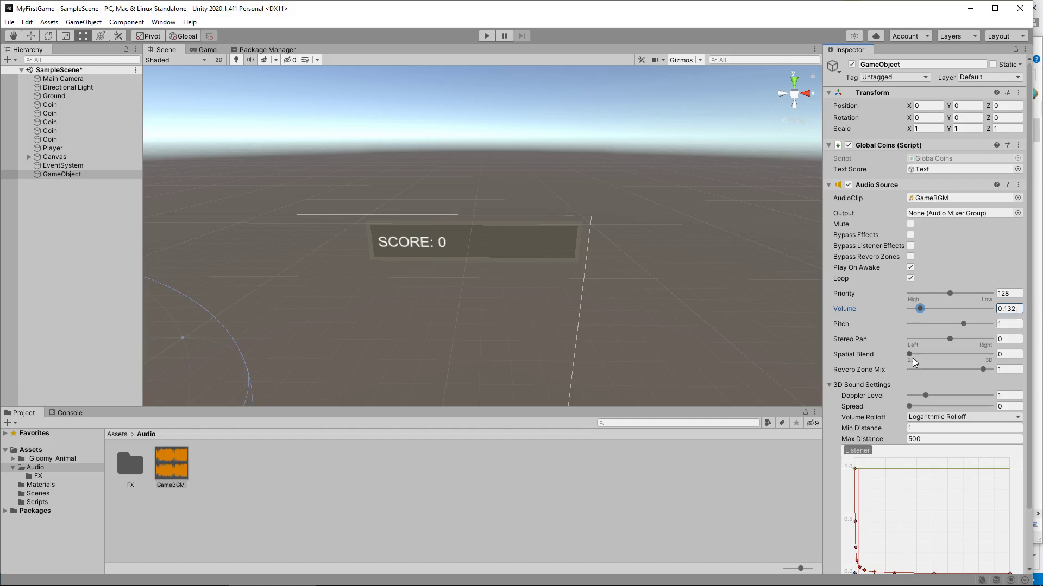
scroll(937, 374, "down", 3)
scroll(949, 411, "up", 3)
left_click(485, 37)
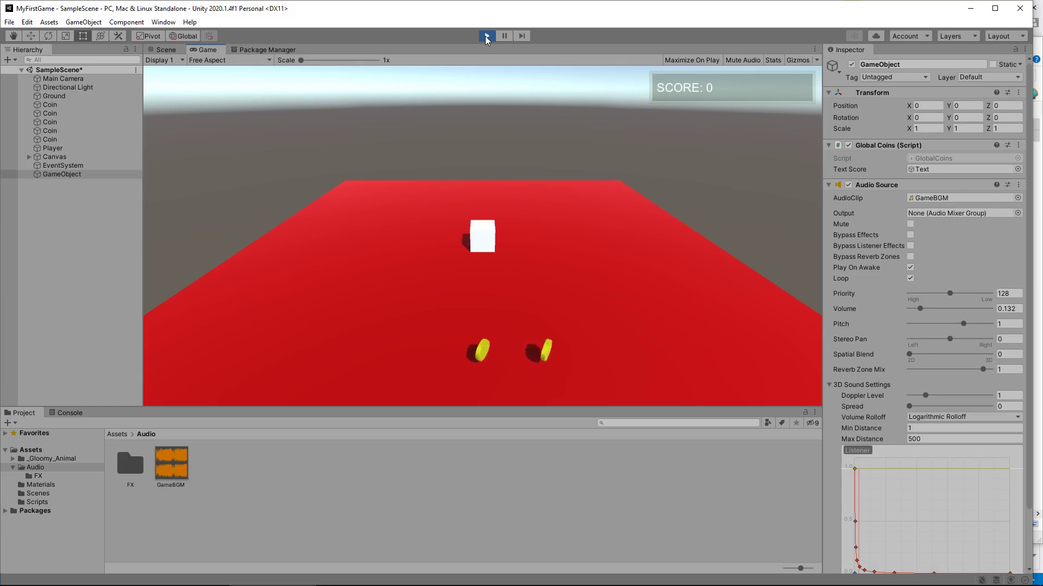
Step: Exit Play mode and set the GameBGM Audio Source volume to 0.05
key("w")
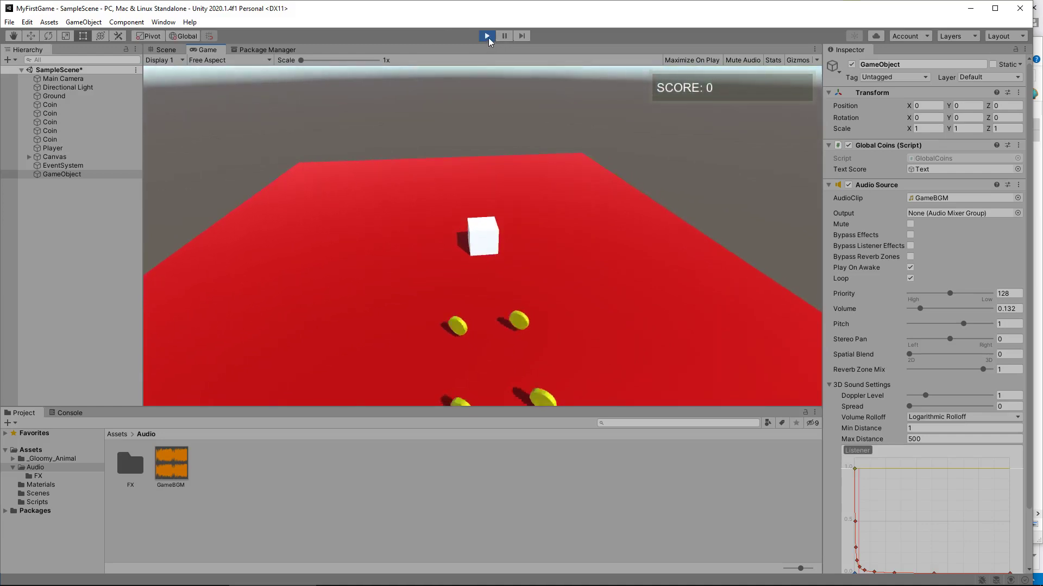
left_click(488, 37)
left_click(1010, 308)
type("0.05")
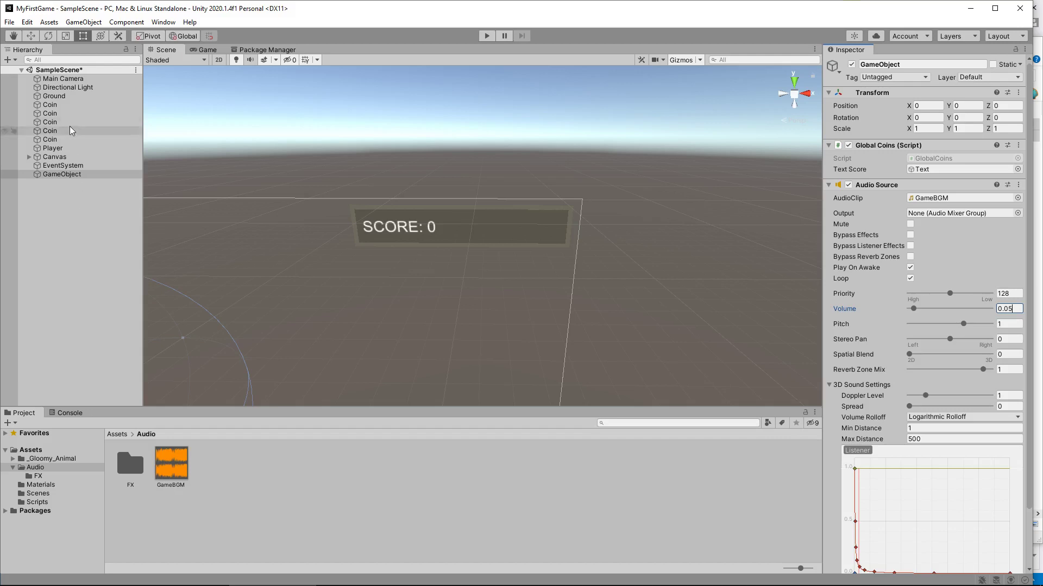
Step: Create an empty FX child under Main Camera, with an empty CoinCollect child inside FX
left_click(58, 82)
right_click(58, 82)
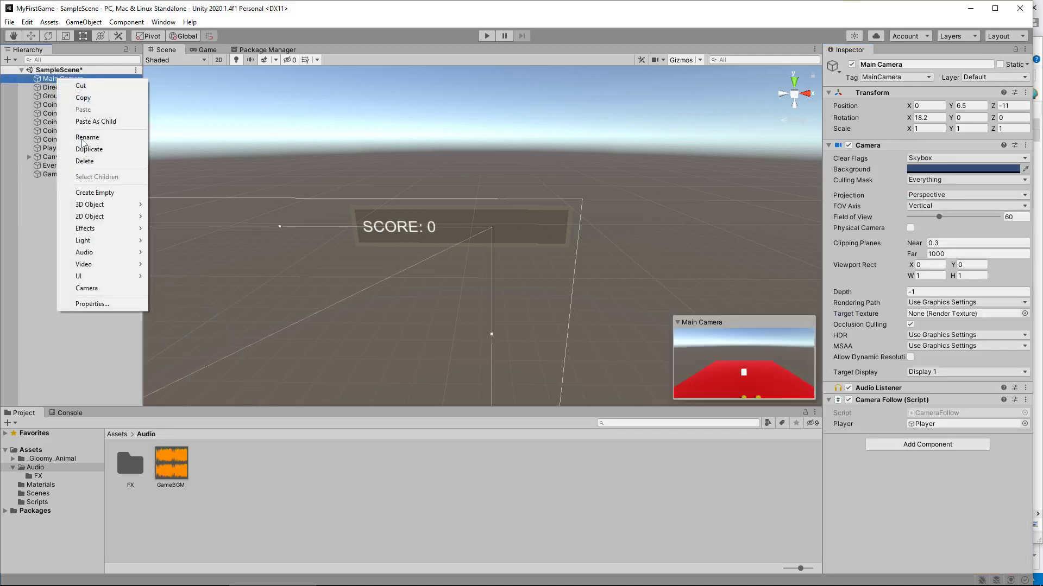
left_click(105, 193)
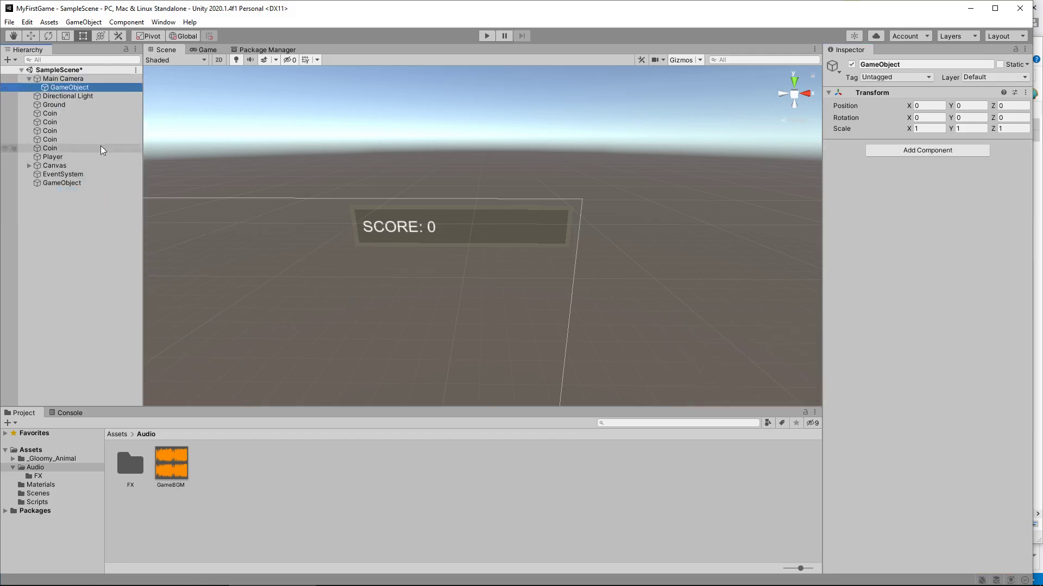
type("FX")
key("Return")
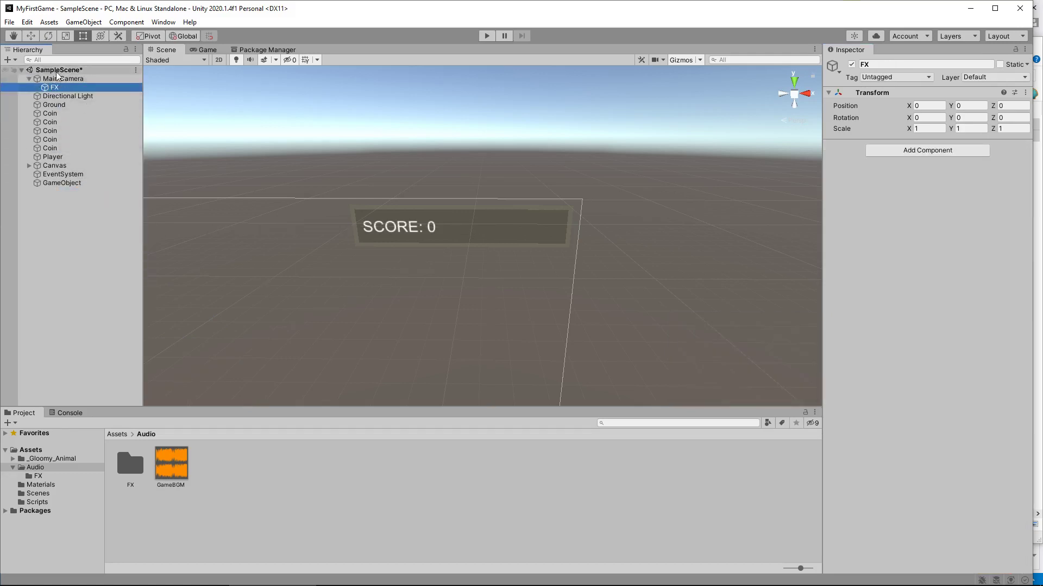
right_click(52, 87)
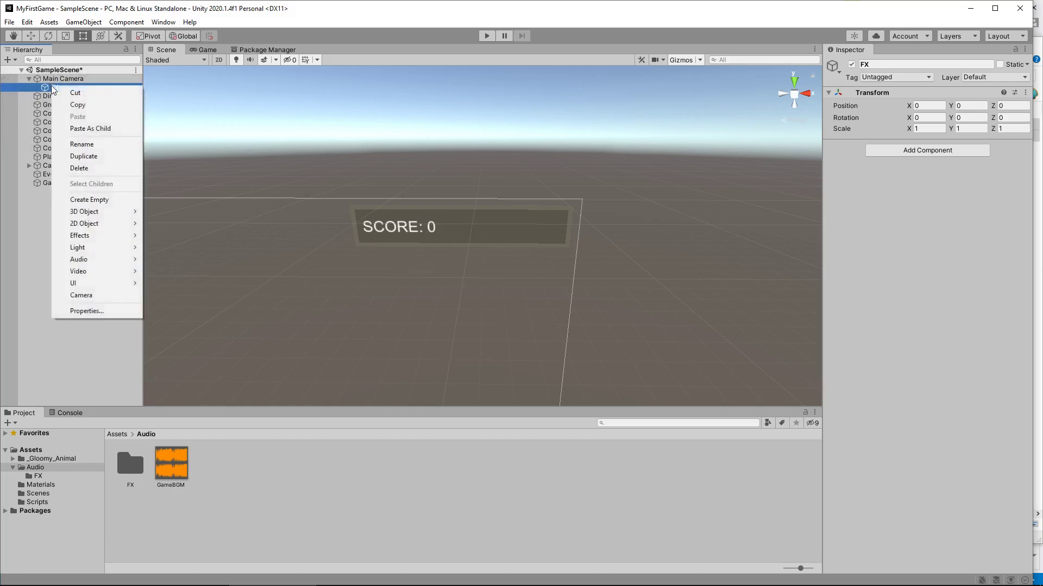
left_click(100, 199)
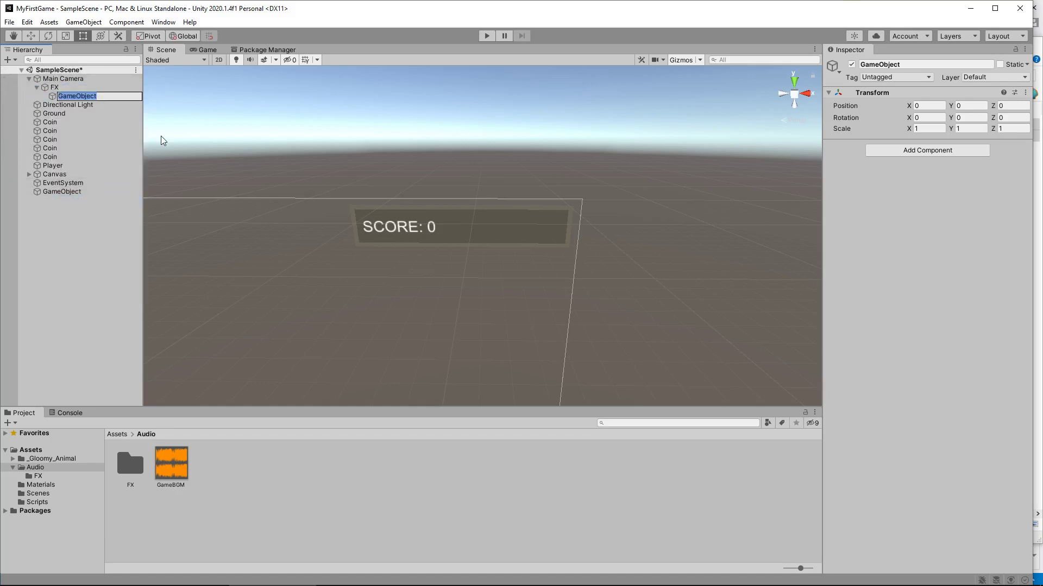
type("CoinCollect")
key("Return")
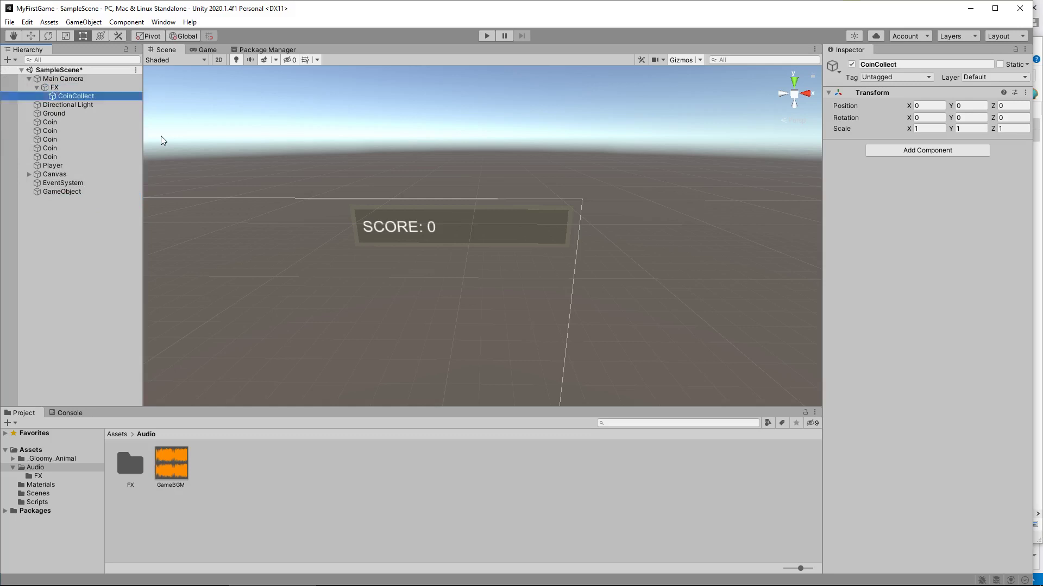
Step: Give CoinCollect a CoinSFX Audio Source with Play On Awake turned off
double_click(137, 468)
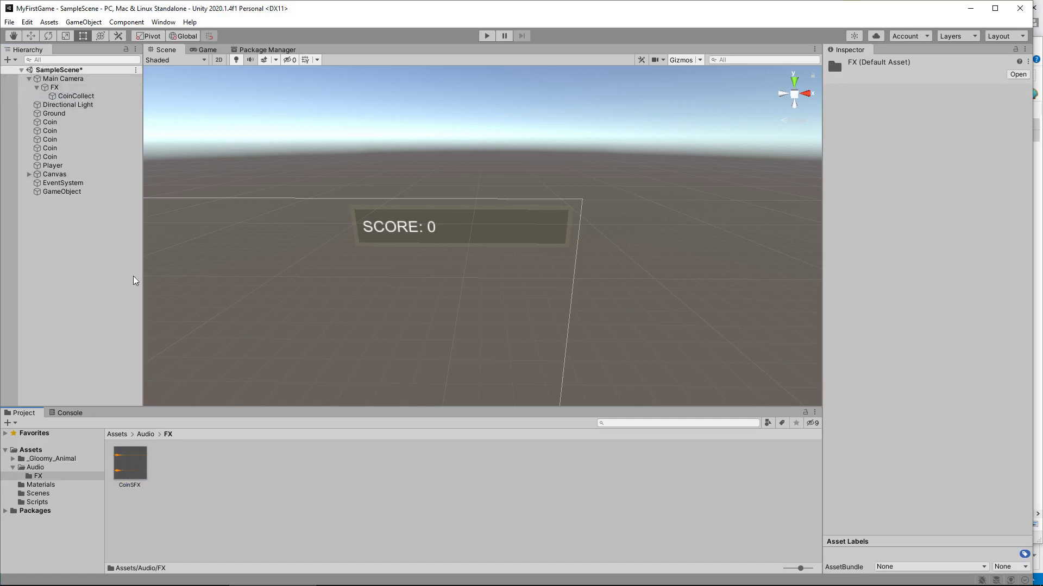
left_click_drag(145, 468, 76, 100)
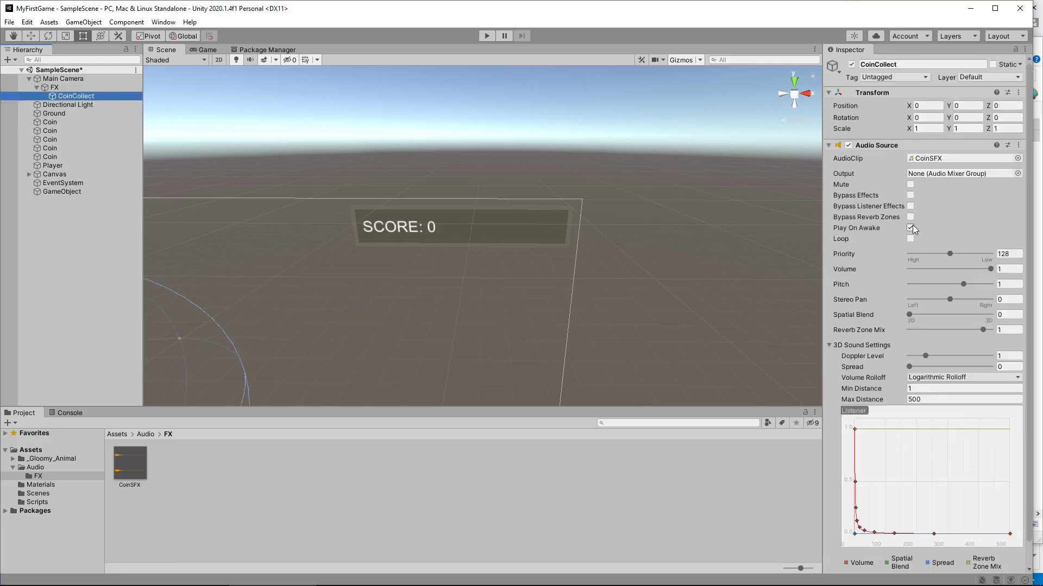
left_click(911, 228)
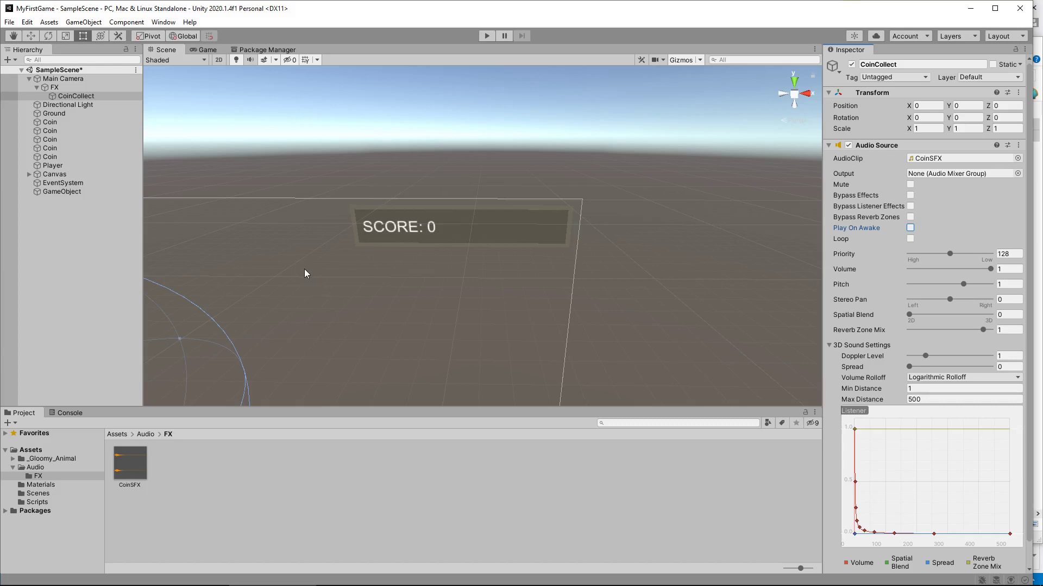
left_click(35, 504)
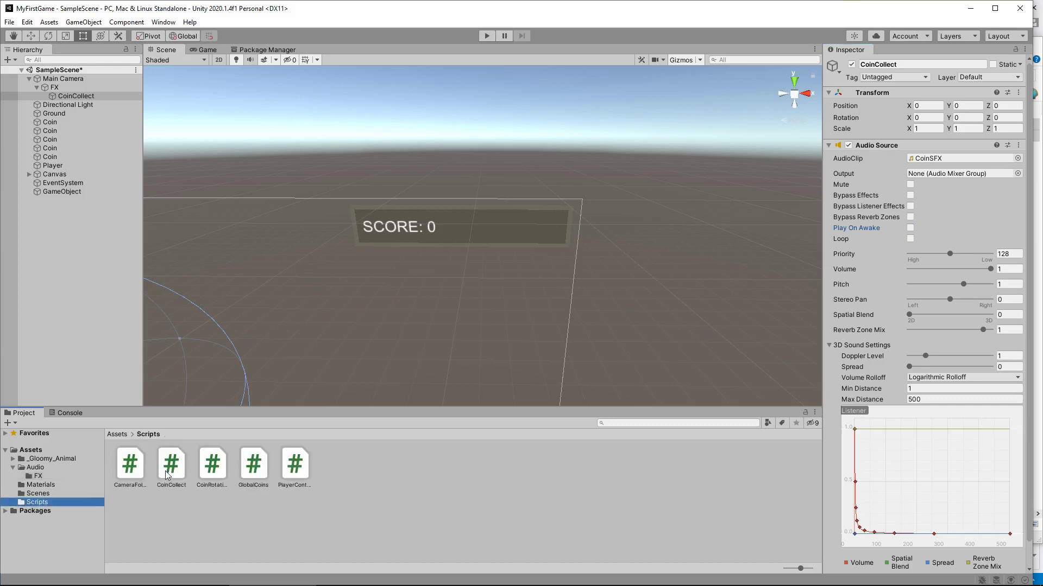
Step: Open CoinCollect.cs and declare 'public AudioSource collectFX;' in the class
double_click(171, 464)
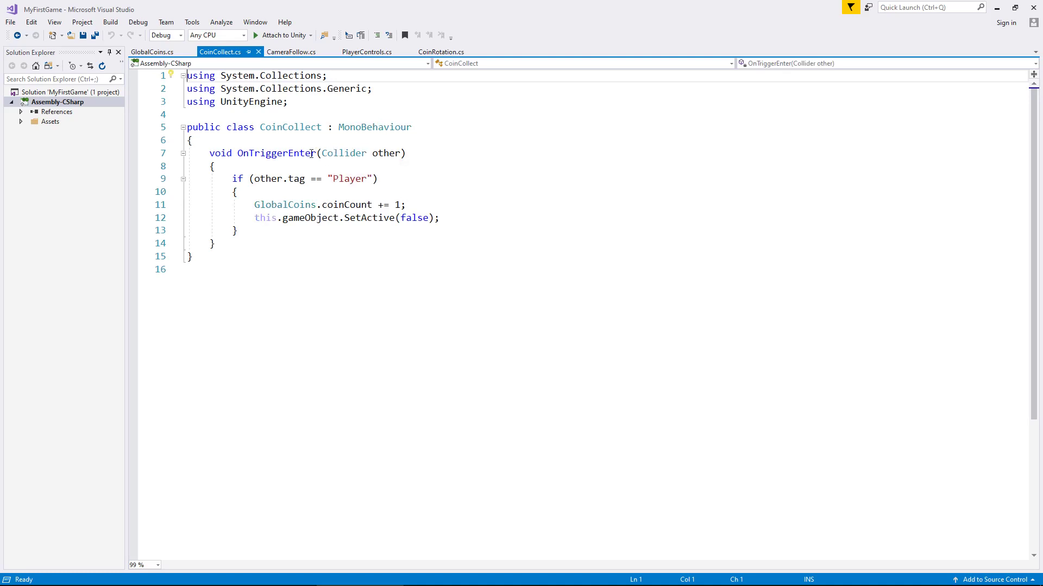
left_click(311, 141)
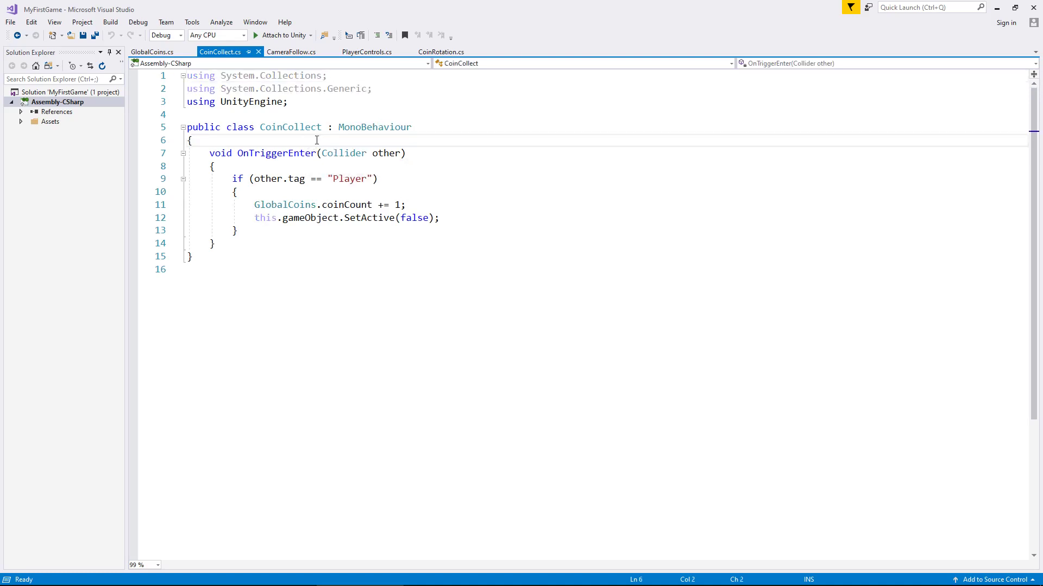
key("Return")
type("pub")
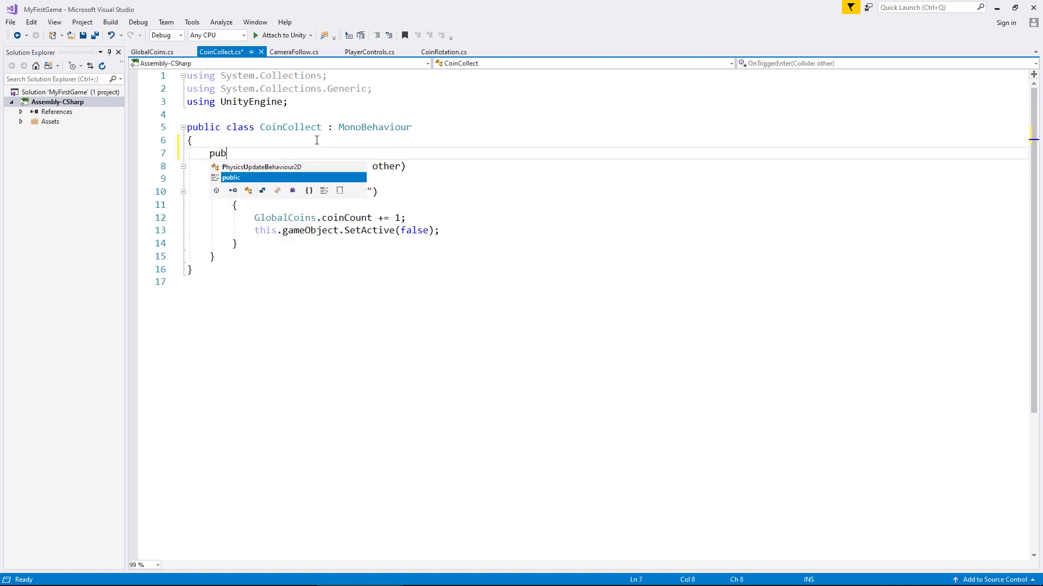
key("Tab")
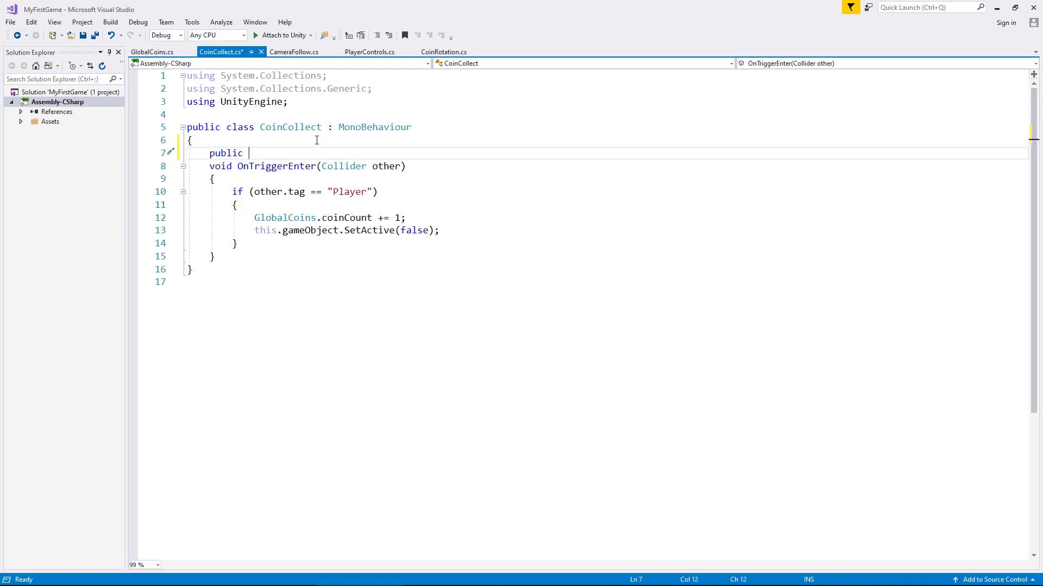
type("Audio")
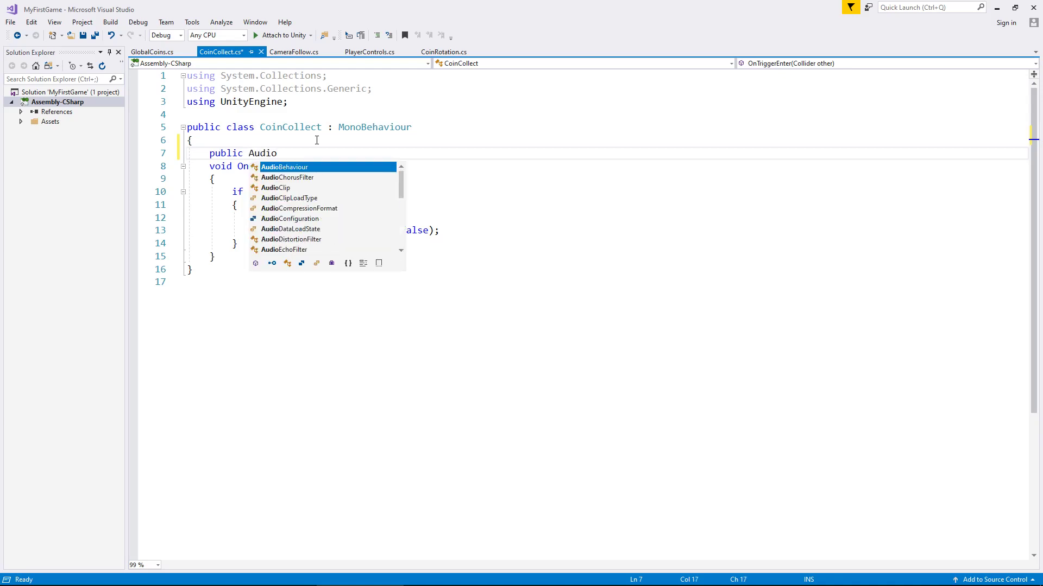
type("Source")
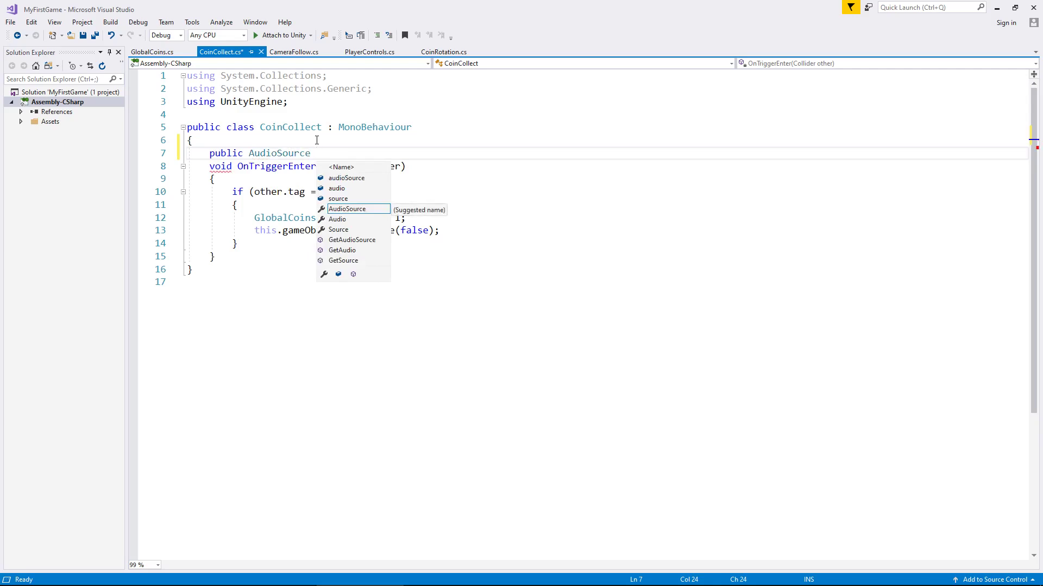
type("collec")
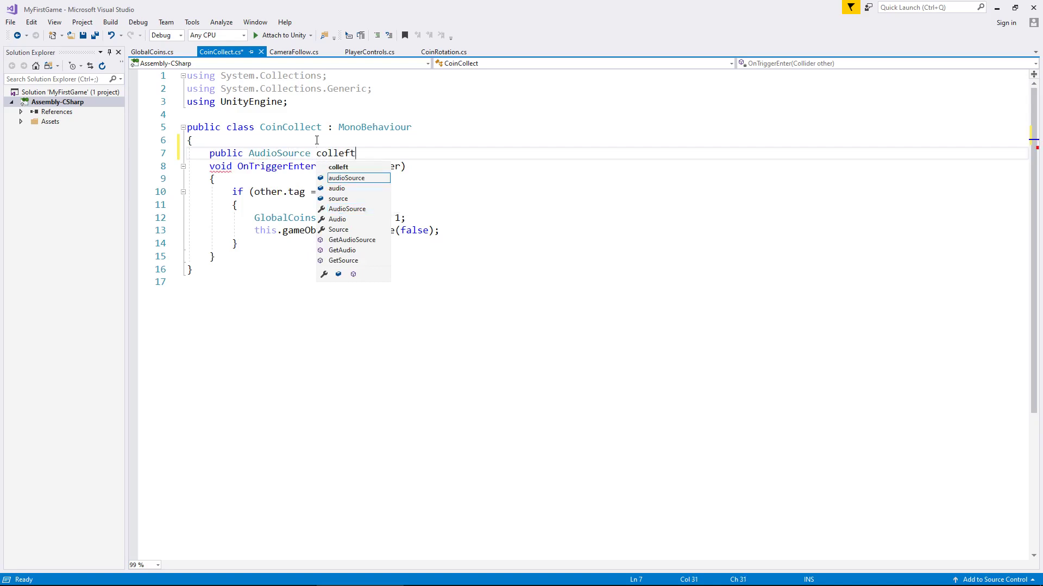
key("BackSpace")
type("ctFX;")
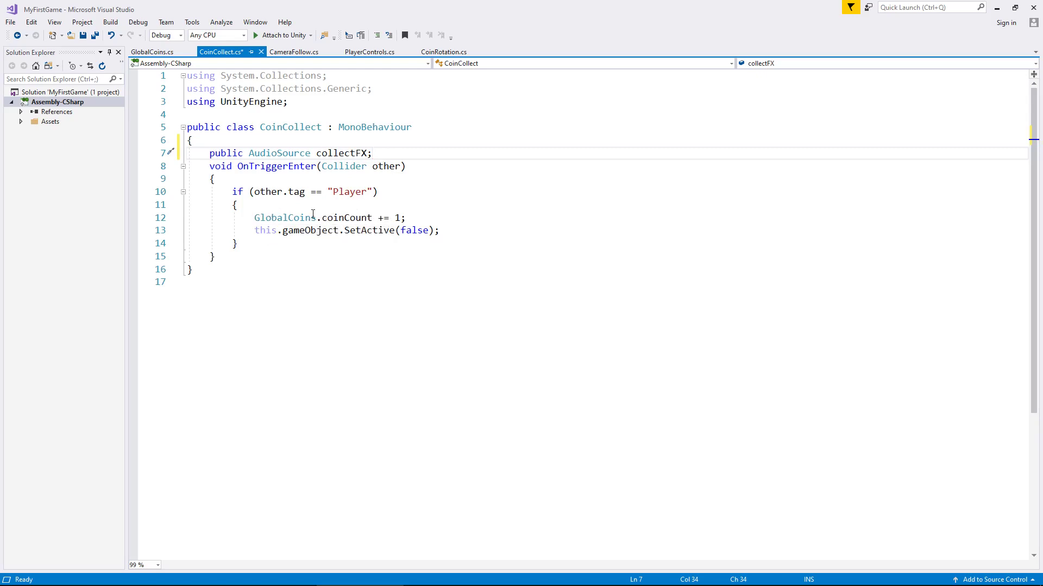
Step: Call 'collectFX.Play();' inside the Player tag check and save the script
left_click(315, 210)
key("Return")
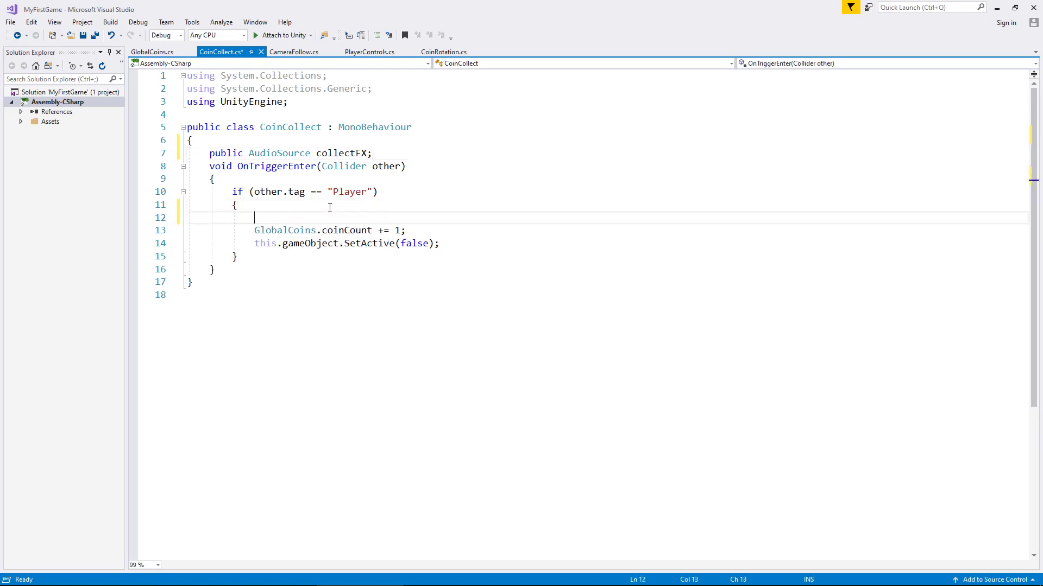
type("collectFX.")
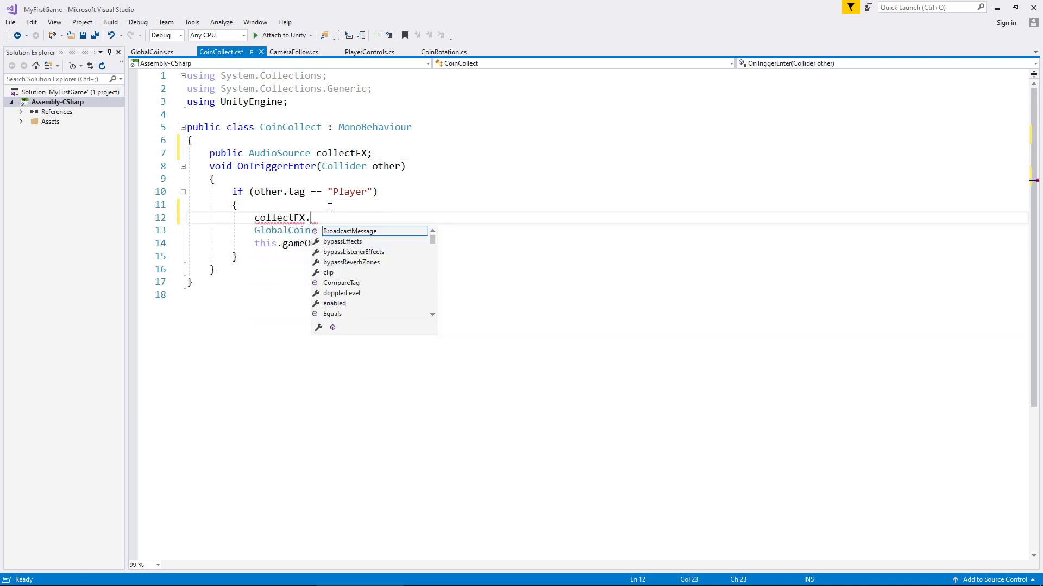
type("Play")
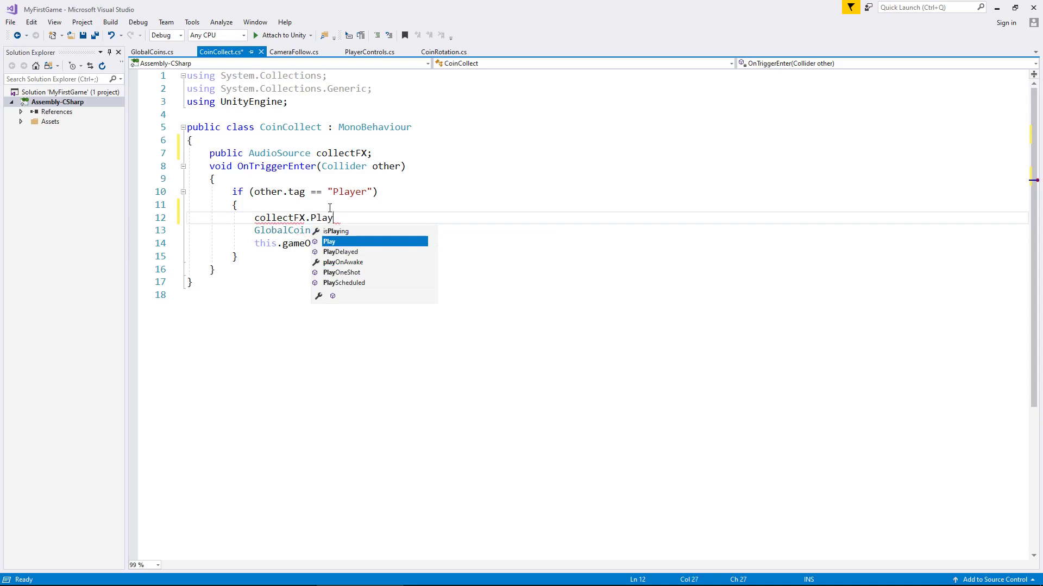
type("();")
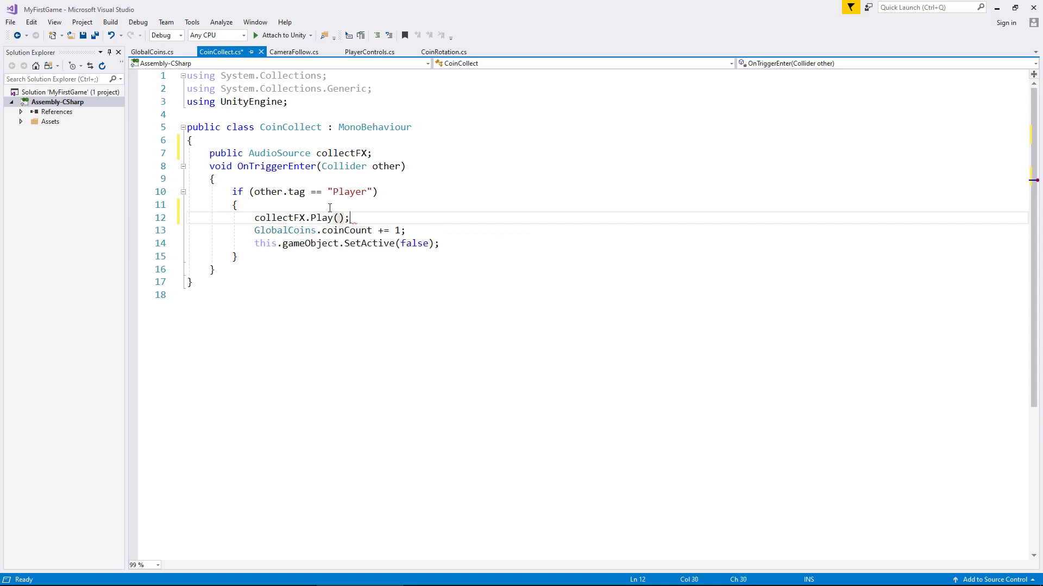
key("ctrl+s")
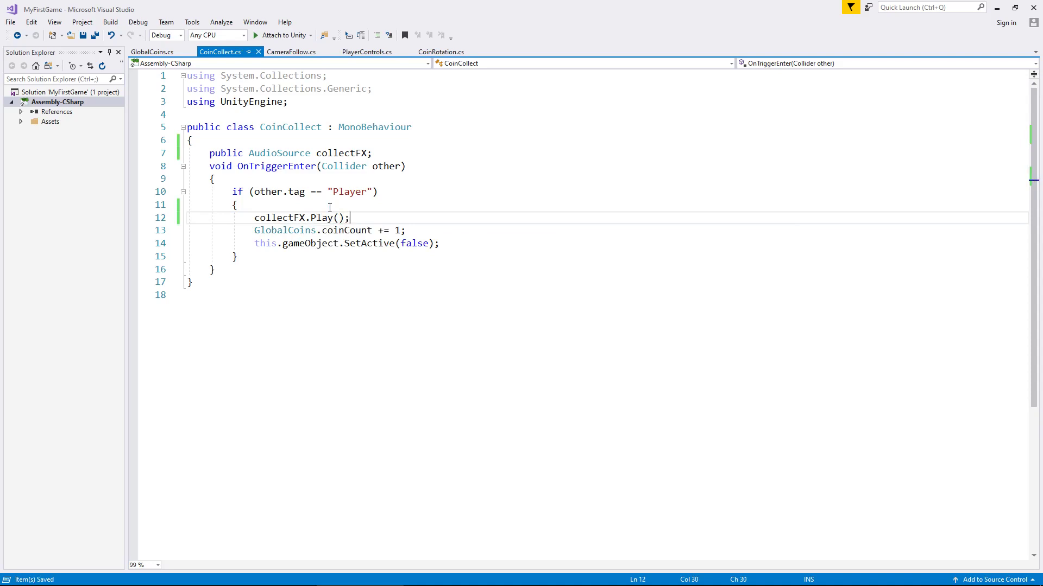
Step: Assign the CoinCollect Audio Source to Collect FX on all five Coin objects, then press Play
left_click(996, 8)
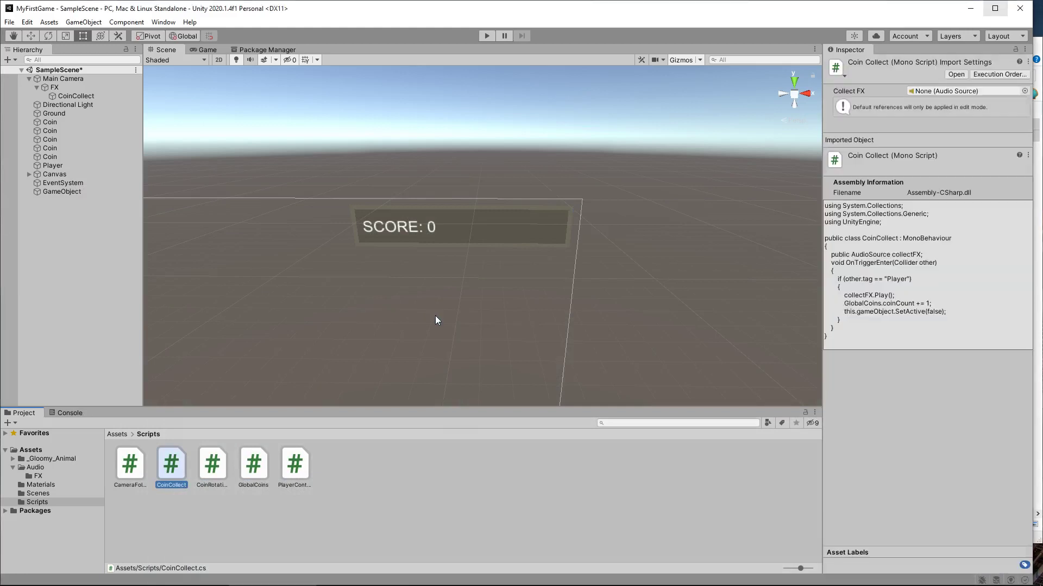
left_click(64, 123)
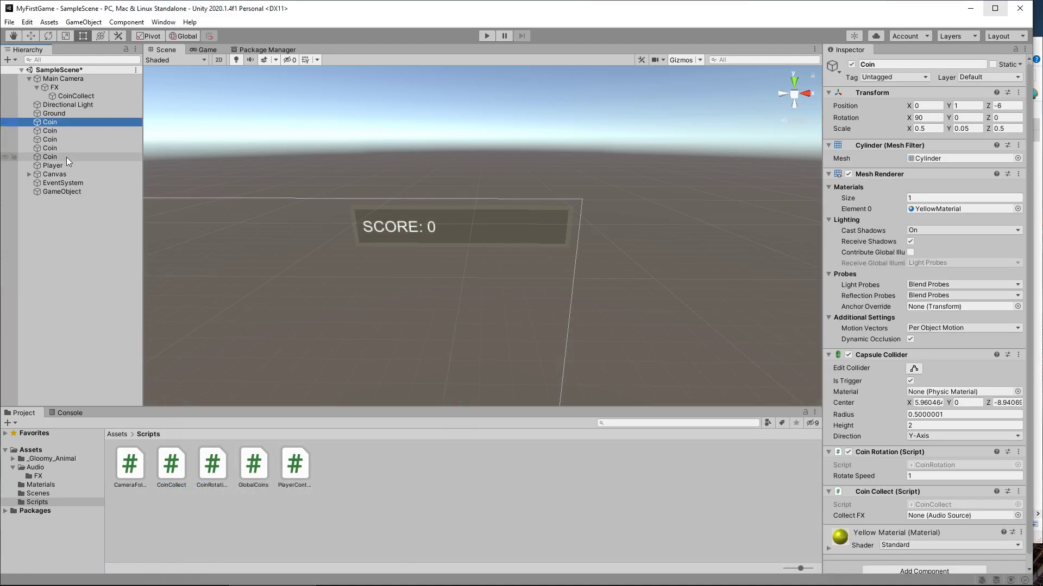
left_click(70, 156, "shift")
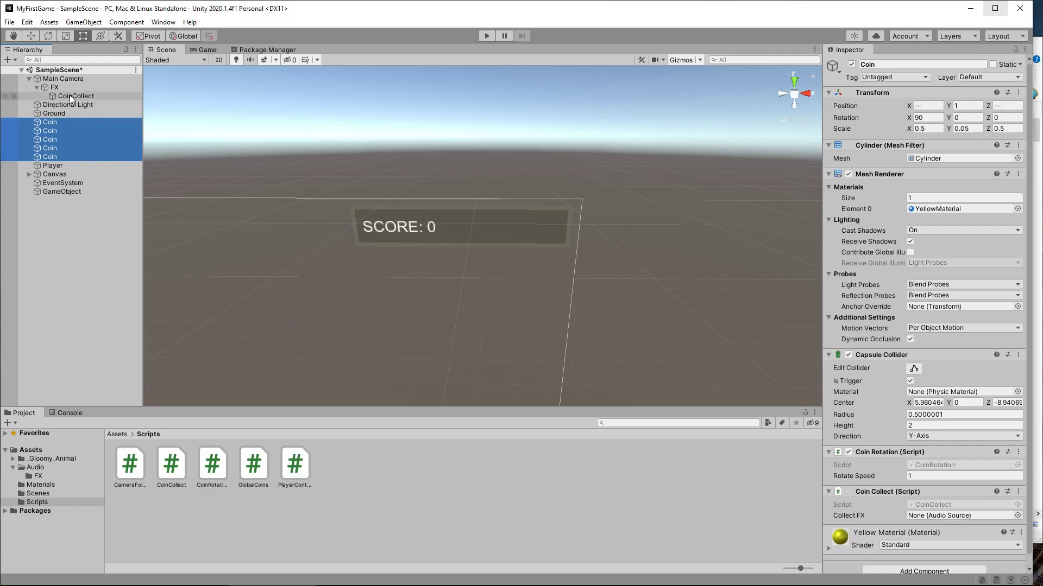
left_click_drag(70, 95, 936, 518)
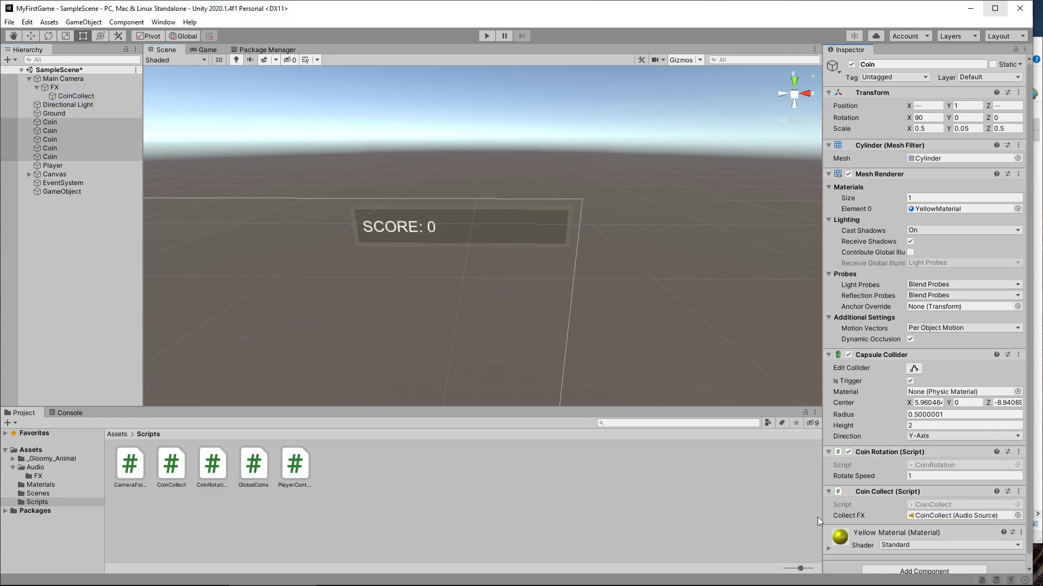
left_click(486, 35)
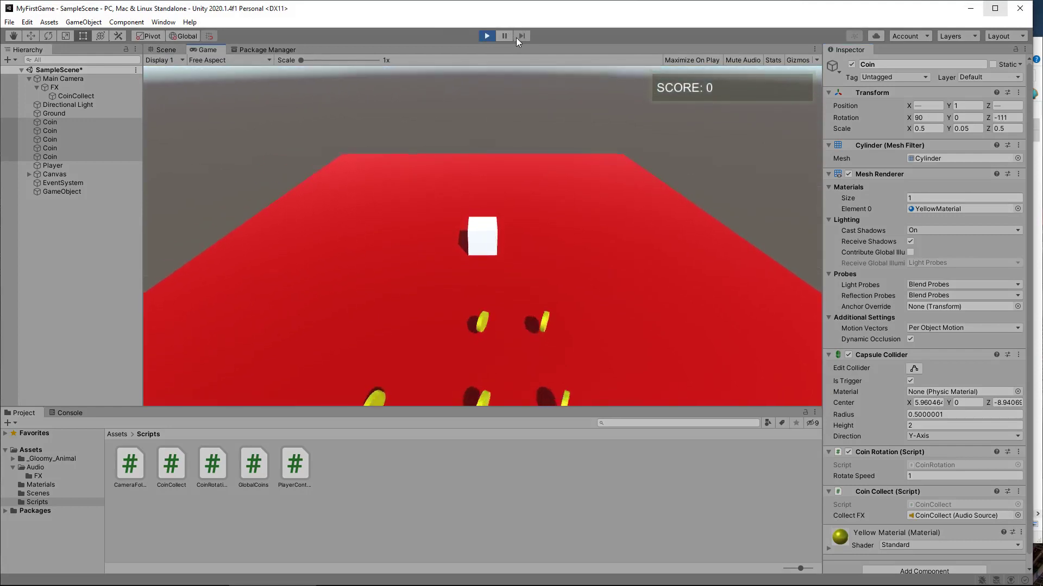
Step: Drive the player cube with the Up arrow through every coin to score 5, then exit Play mode
key("Up")
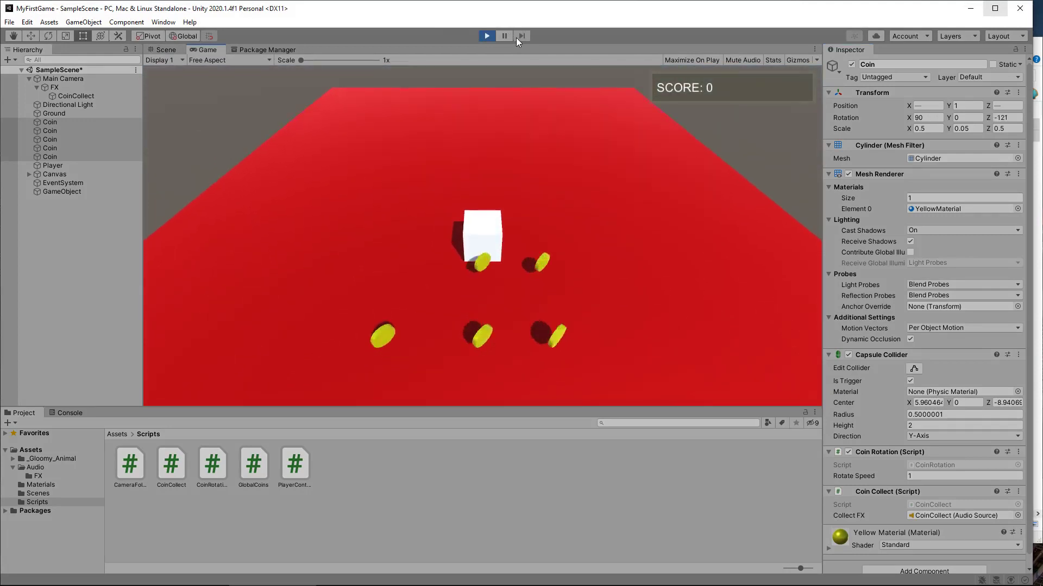
key("Up")
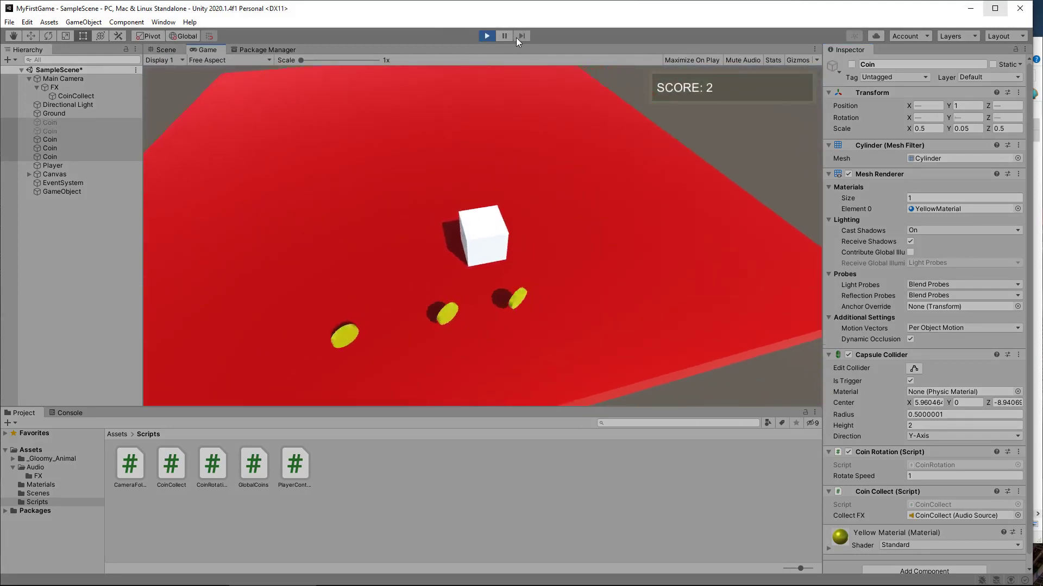
key("Up")
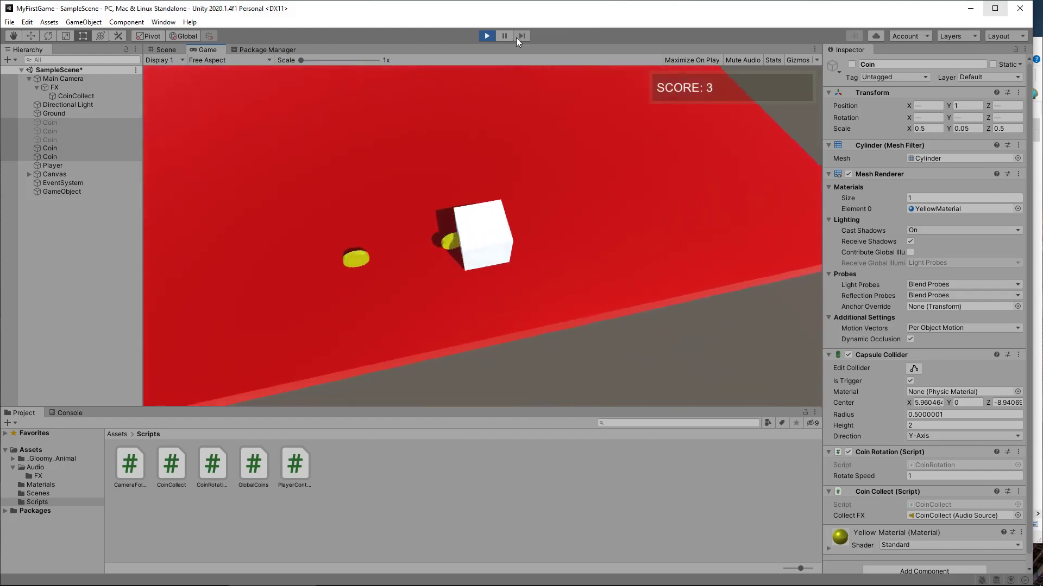
key("Up")
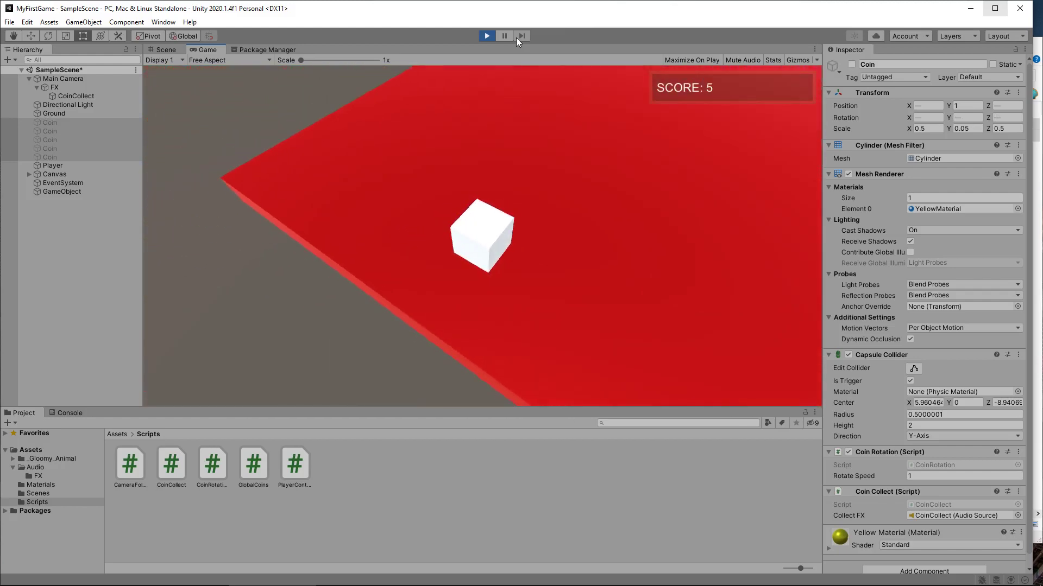
key("ctrl+p")
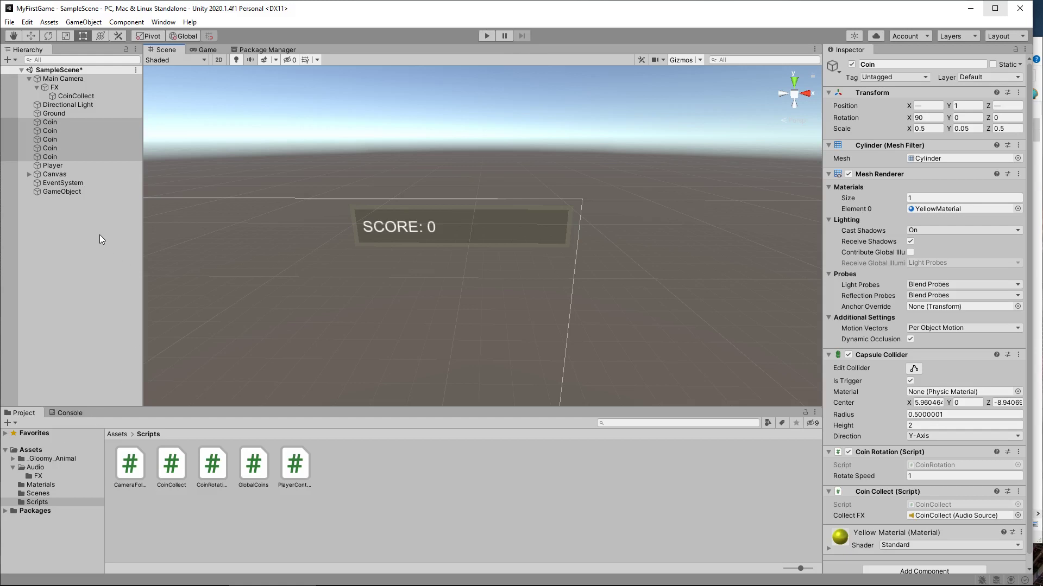
Step: Frame the Player cube in the scene view and switch to the Move tool
double_click(57, 166)
scroll(581, 170, "down", 8)
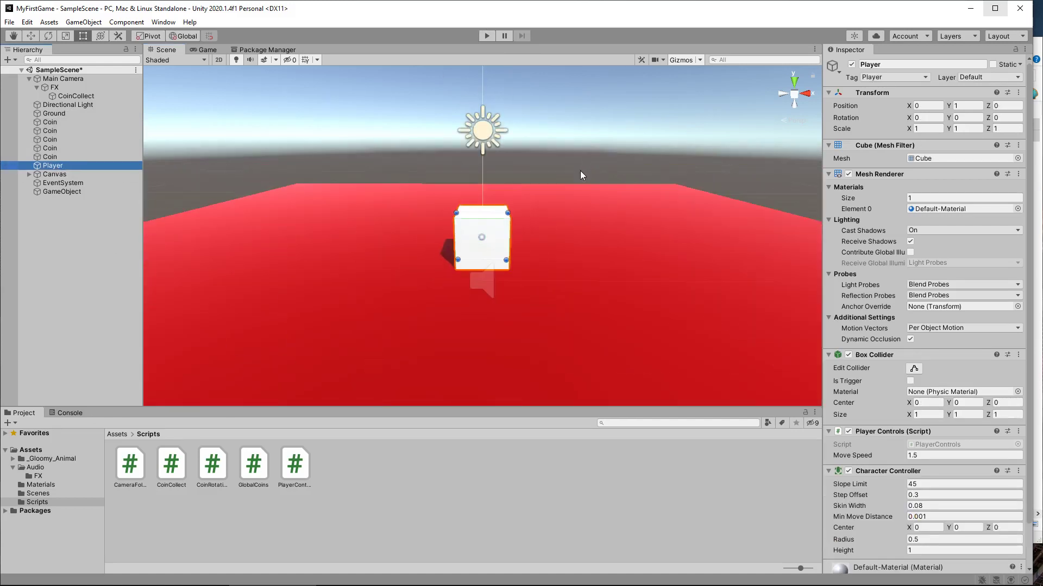
left_click(31, 38)
right_click_drag(602, 187, 332, 201)
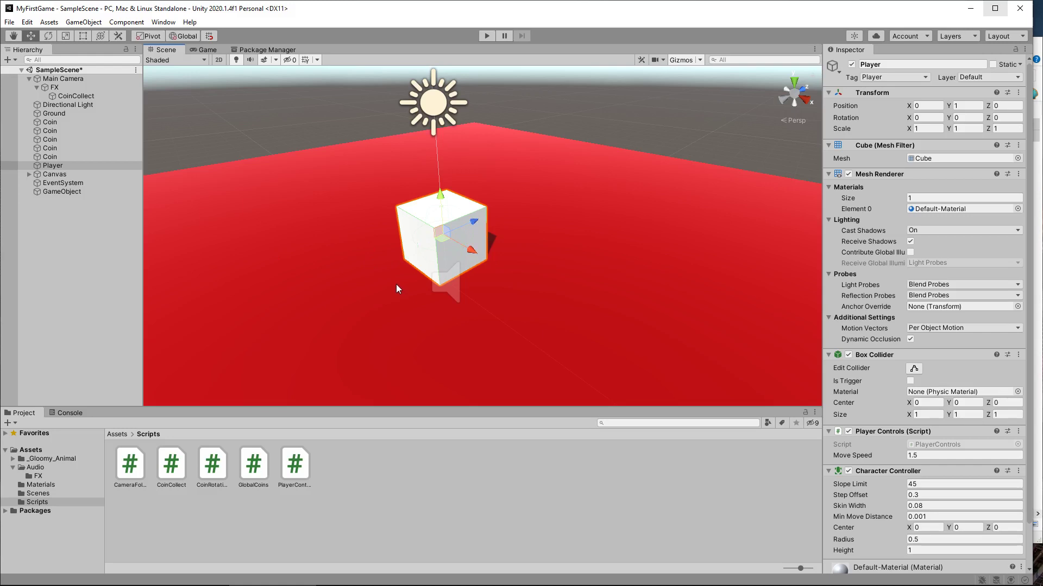
Step: Open _Gloomy_Animal > Meshs in the Project panel and select the Dragon FBX model
left_click(76, 459)
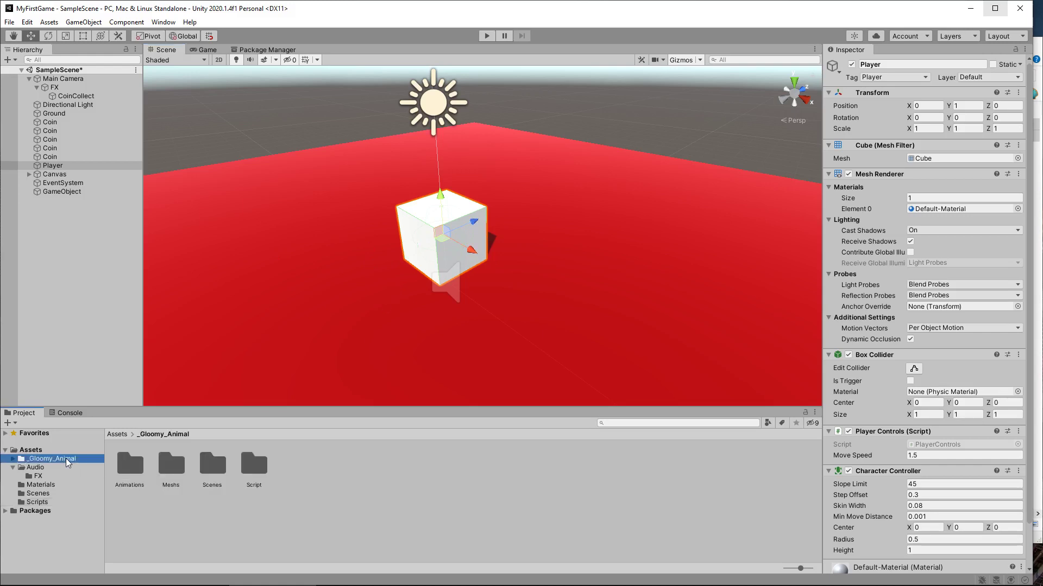
double_click(171, 468)
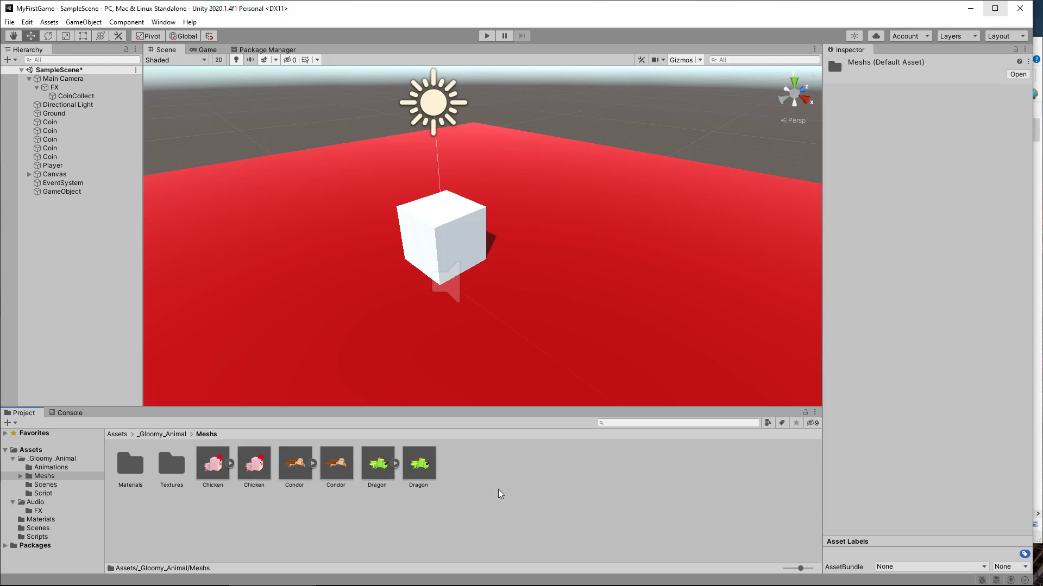
left_click(419, 466)
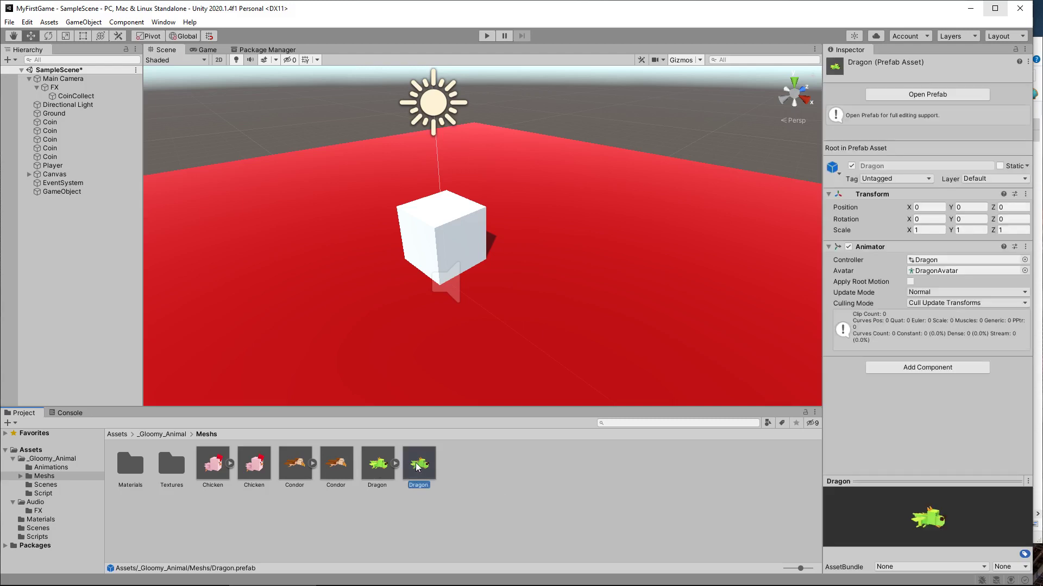
left_click(376, 479)
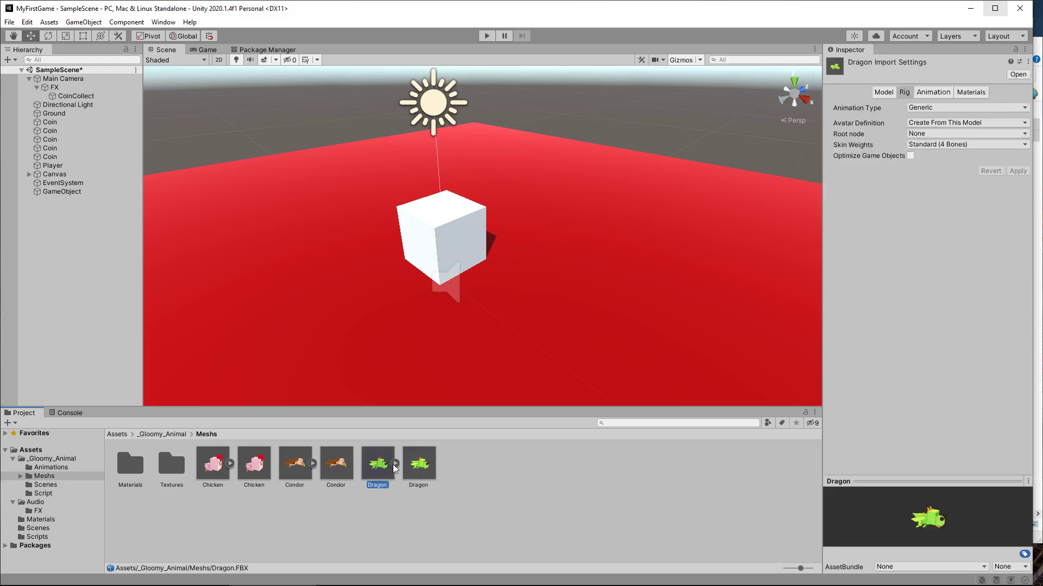
left_click(395, 464)
left_click(395, 465)
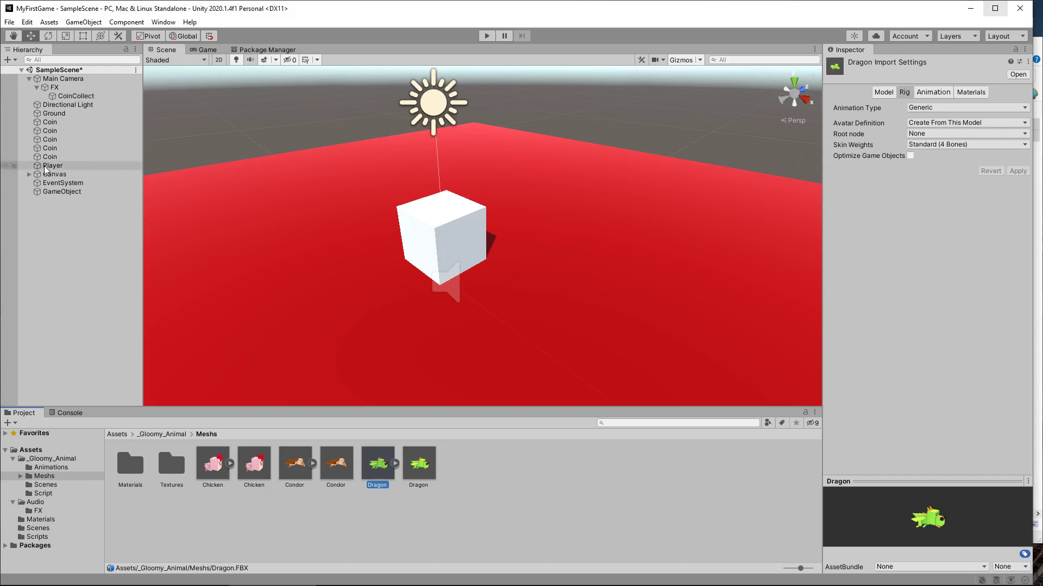
Step: Drop the Dragon model onto Player in the Hierarchy to make it a child, and frame it
left_click_drag(378, 485, 58, 168)
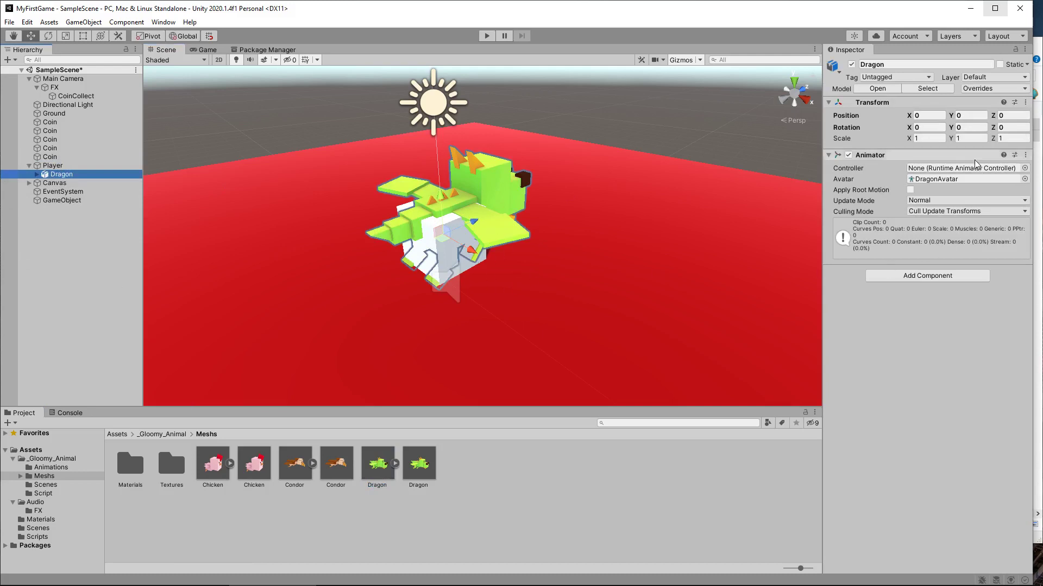
double_click(61, 174)
middle_click_drag(614, 154, 473, 120)
key("f")
Step: Set the Dragon's Transform Scale to 0.5 on X, Y and Z
left_click(934, 138)
type(".5")
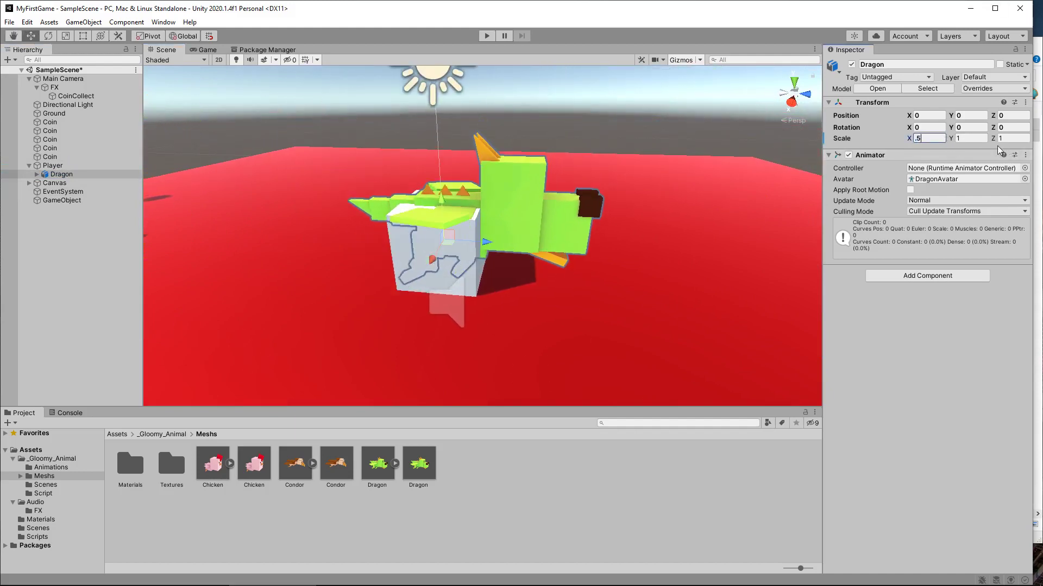
key("Tab")
type(".5")
key("Tab")
type(".5")
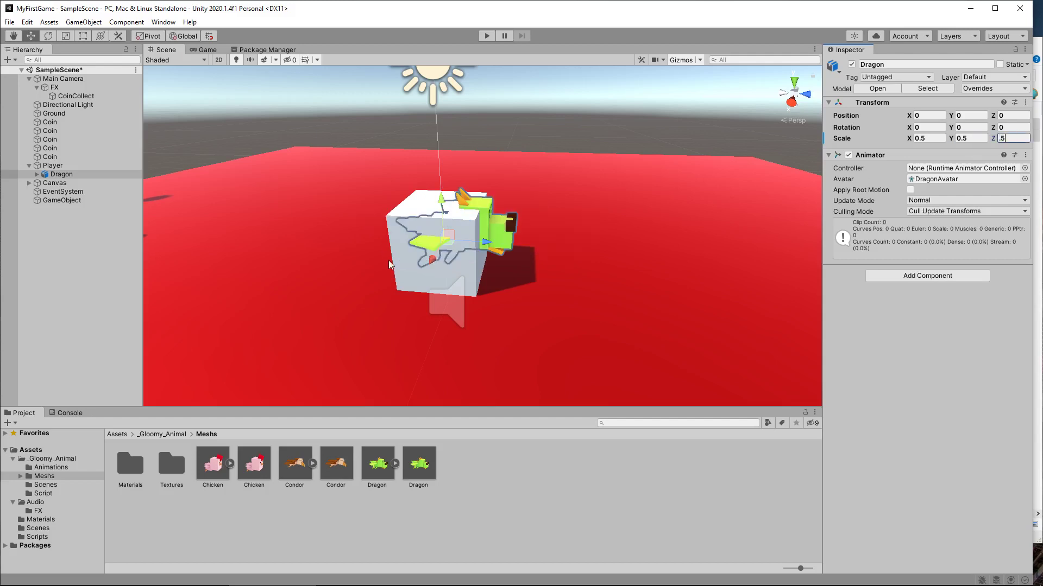
middle_click_drag(505, 239, 643, 196)
key("f")
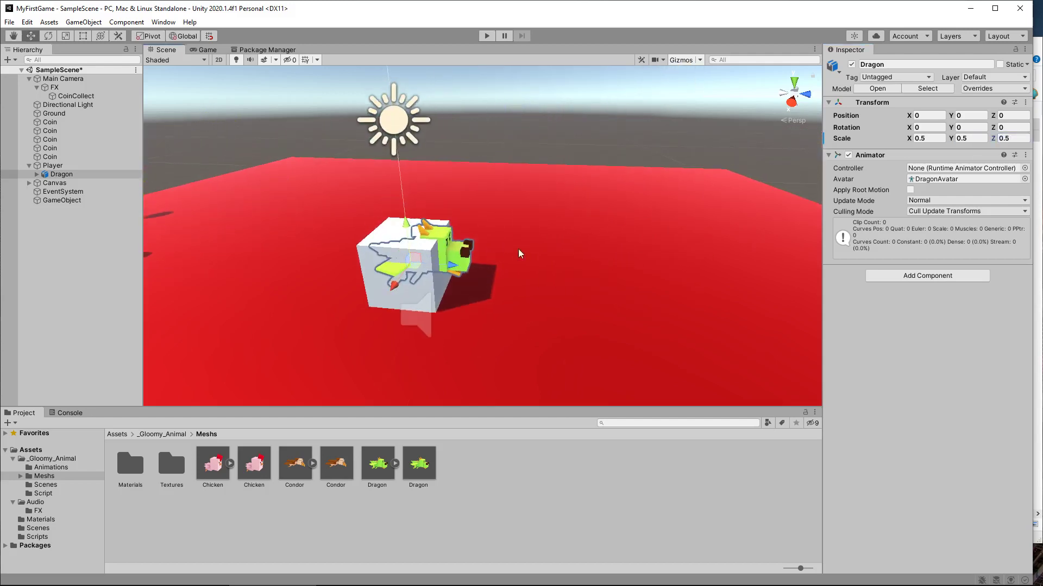
Step: Try a larger Dragon Scale of 0.75 on all three axes
left_click(932, 139)
type(".75")
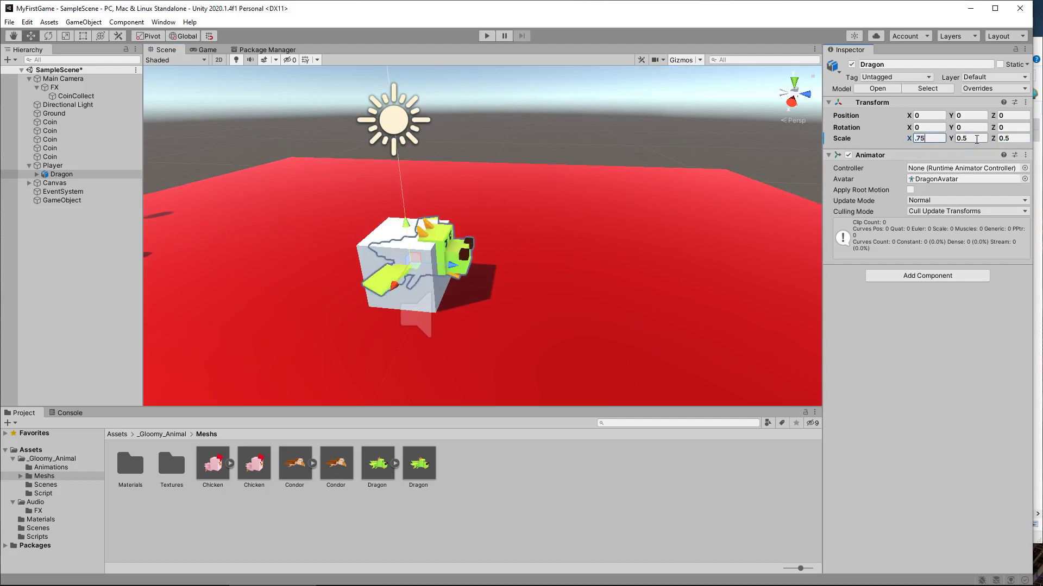
left_click(976, 139)
type(".75")
left_click(1007, 138)
type(".75")
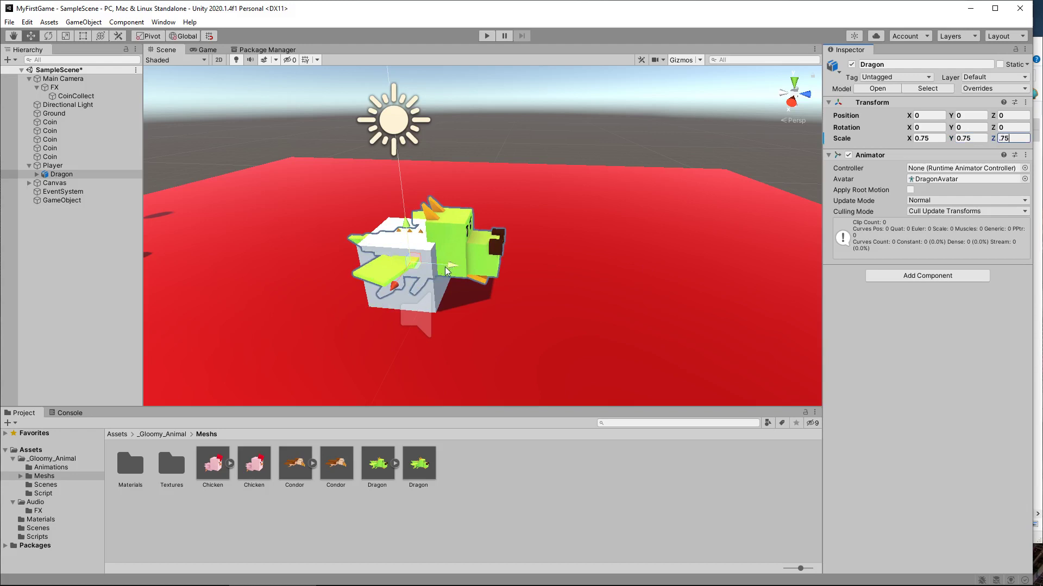
middle_click_drag(535, 255, 600, 247)
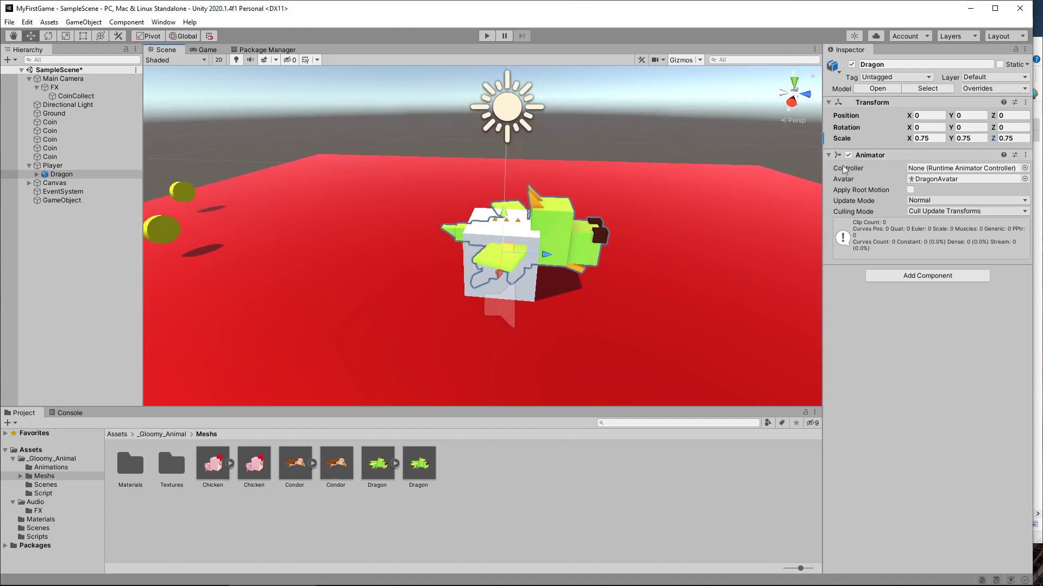
Step: Return the Dragon's Scale to 0.5 on every axis and drag Position Z to -0.243
left_click(934, 138)
type("0.5")
key("Tab")
type("0.5")
key("Tab")
key("BackSpace")
type("0.5")
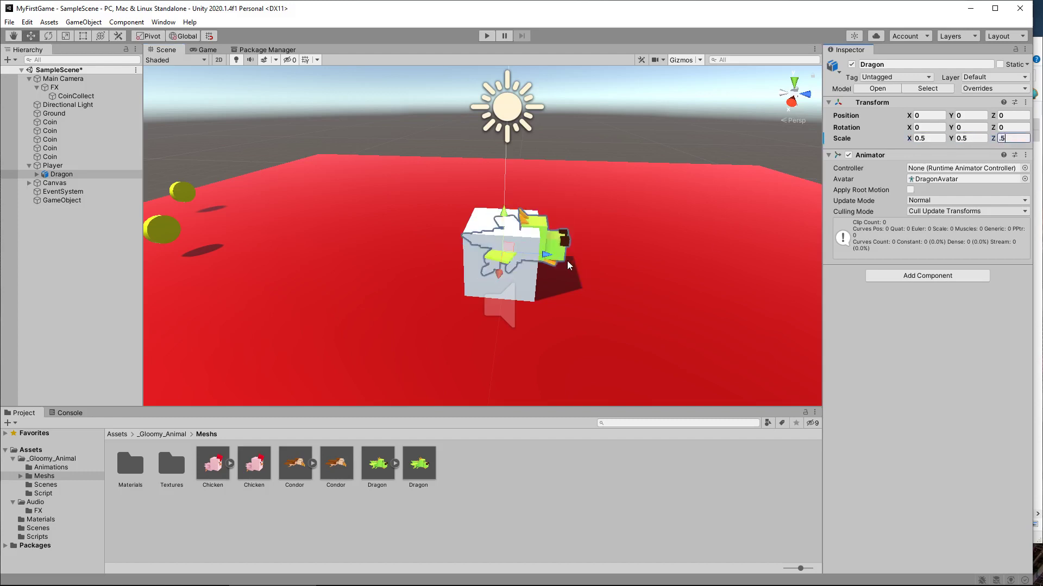
left_click_drag(548, 254, 531, 254)
right_click_drag(623, 222, 559, 215)
key("f")
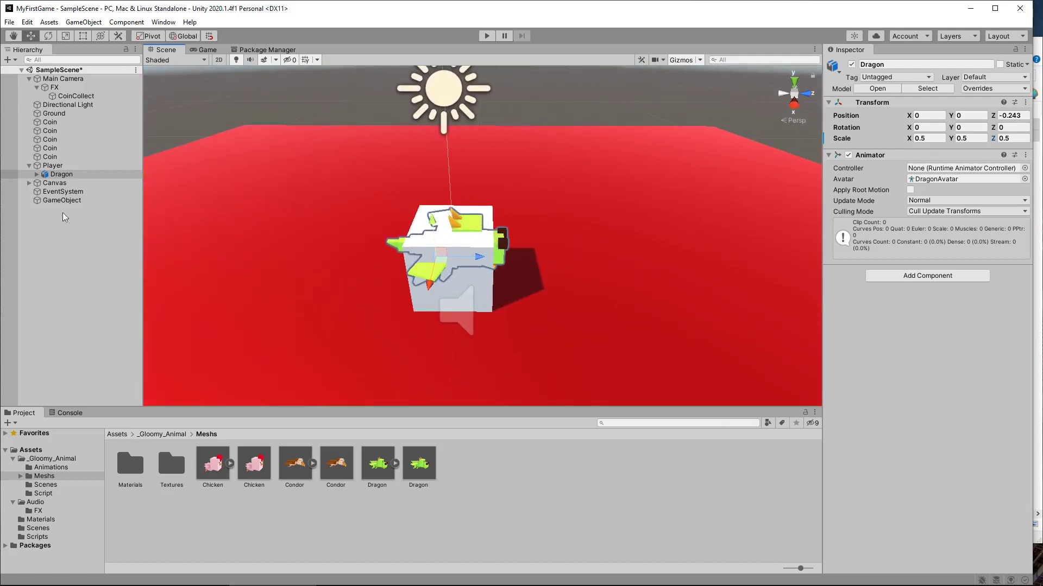
Step: Untick the Player's Mesh Renderer to hide the white cube, then start Play mode
left_click(62, 168)
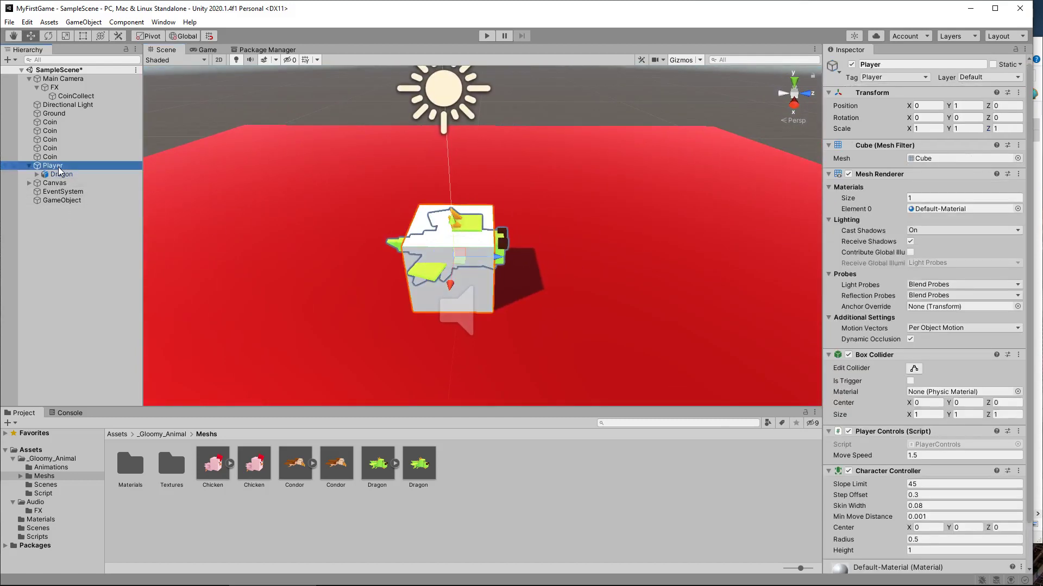
left_click(848, 174)
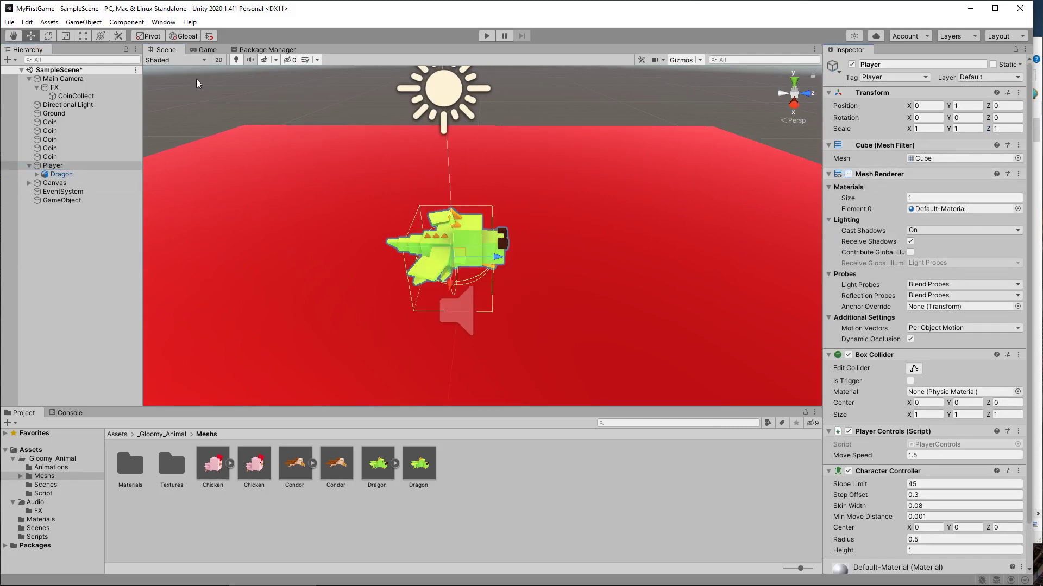
left_click(487, 37)
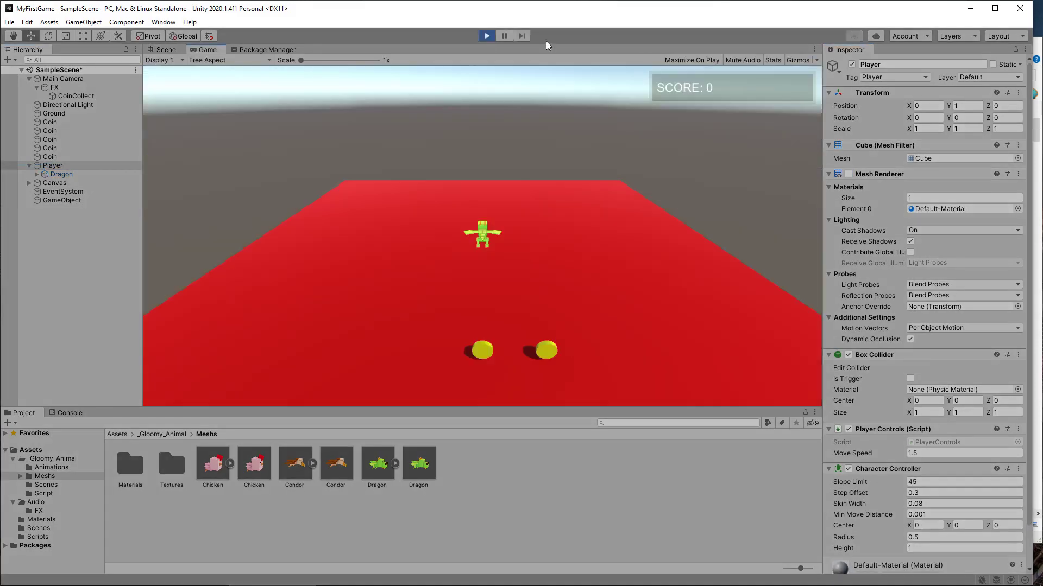
Step: Steer the dragon with WASD through all five coins to score 5, then stop playing
key("s")
key("d")
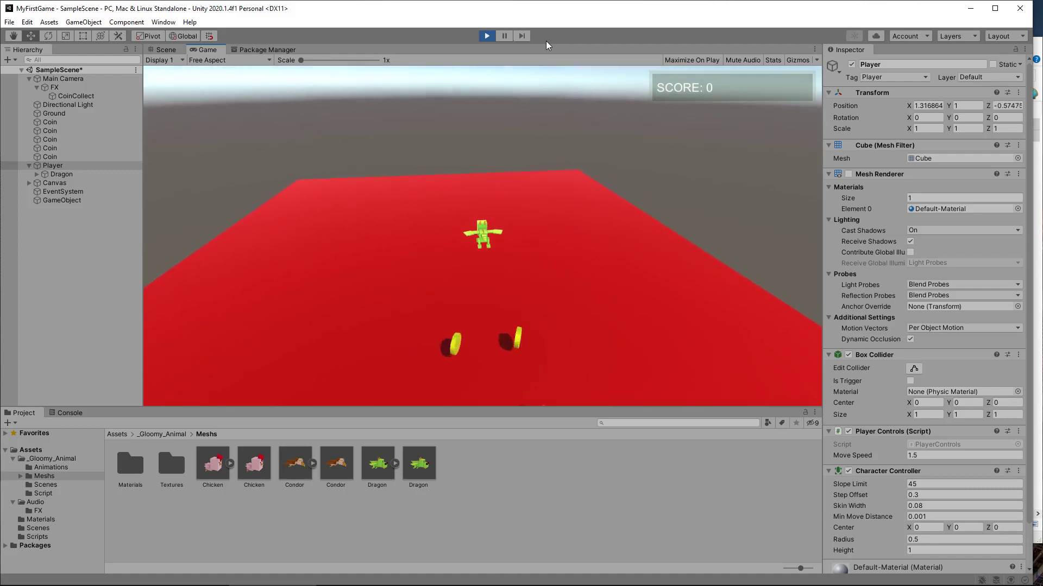
key("s")
key("d")
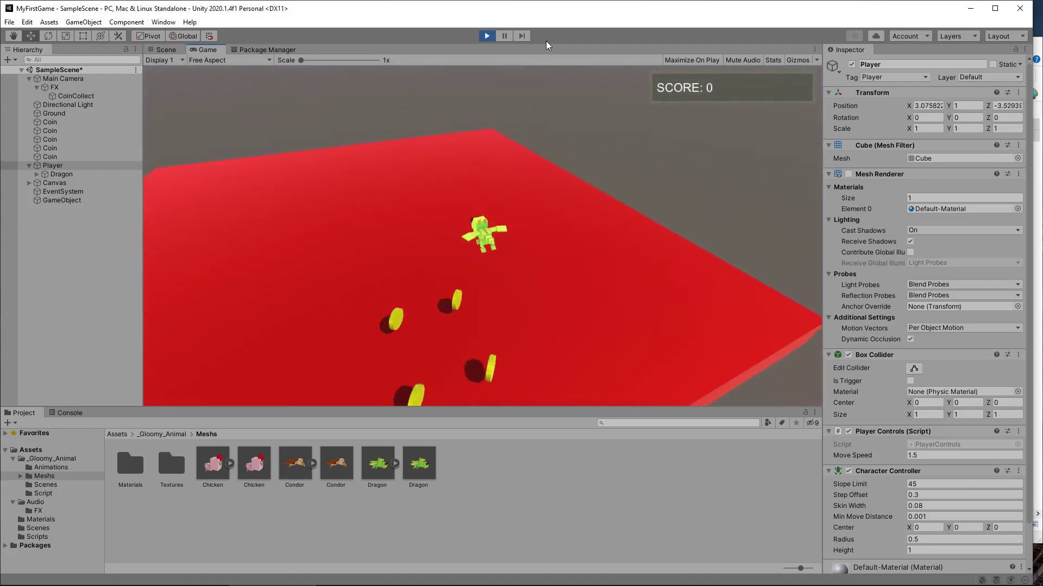
key("a")
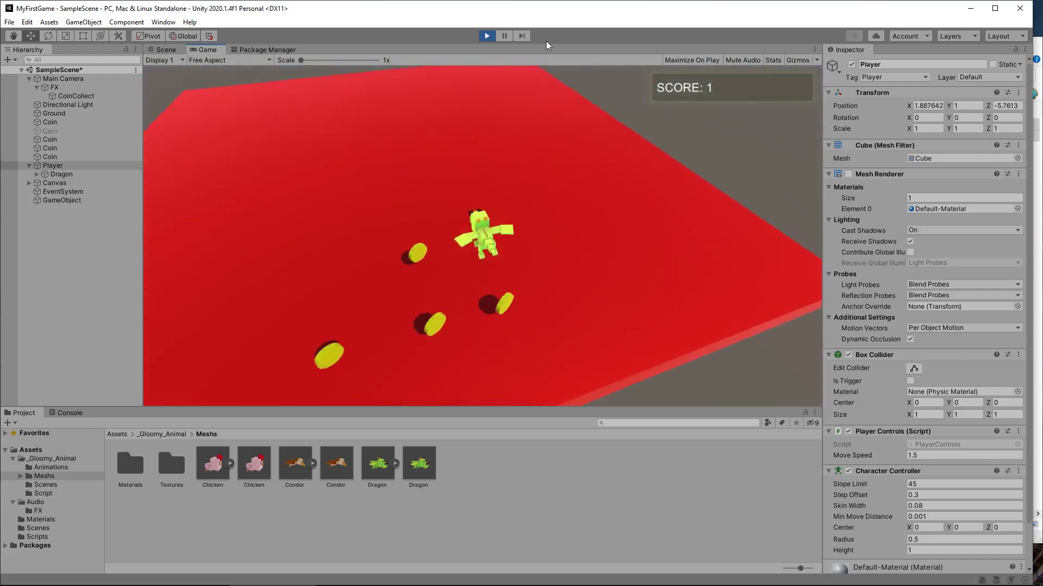
key("s")
key("d")
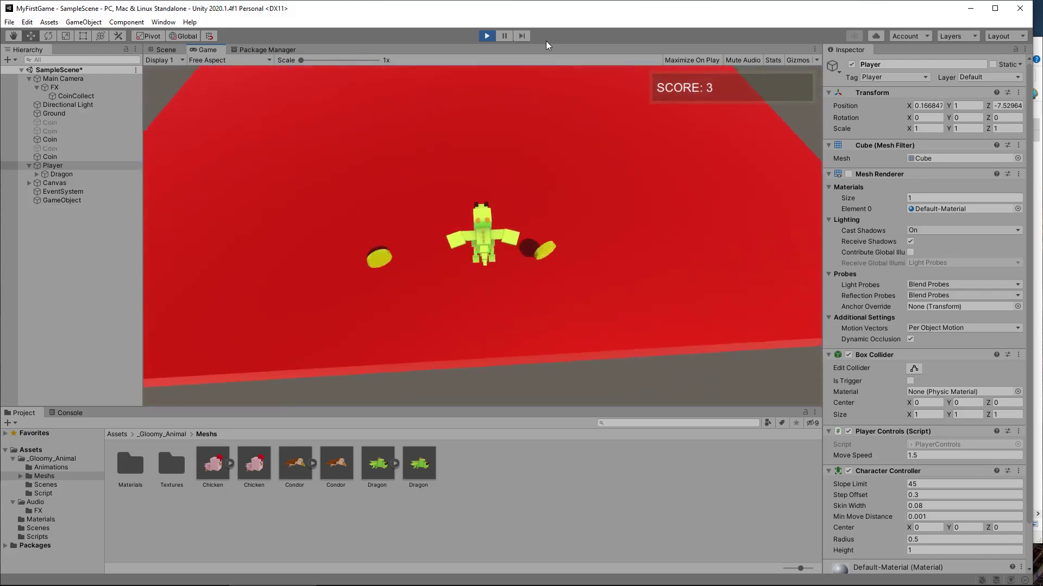
key("a")
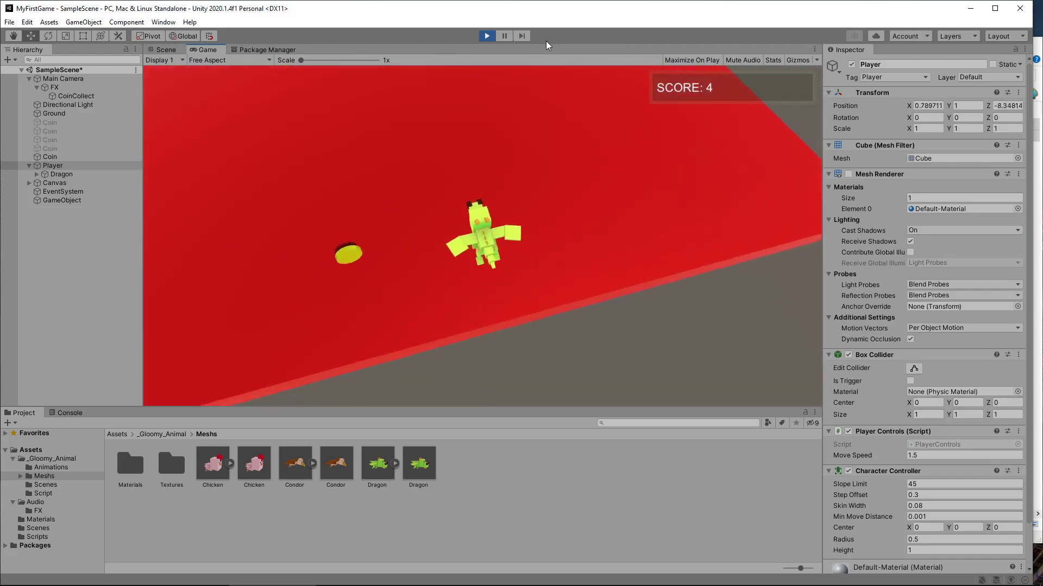
key("ctrl+p")
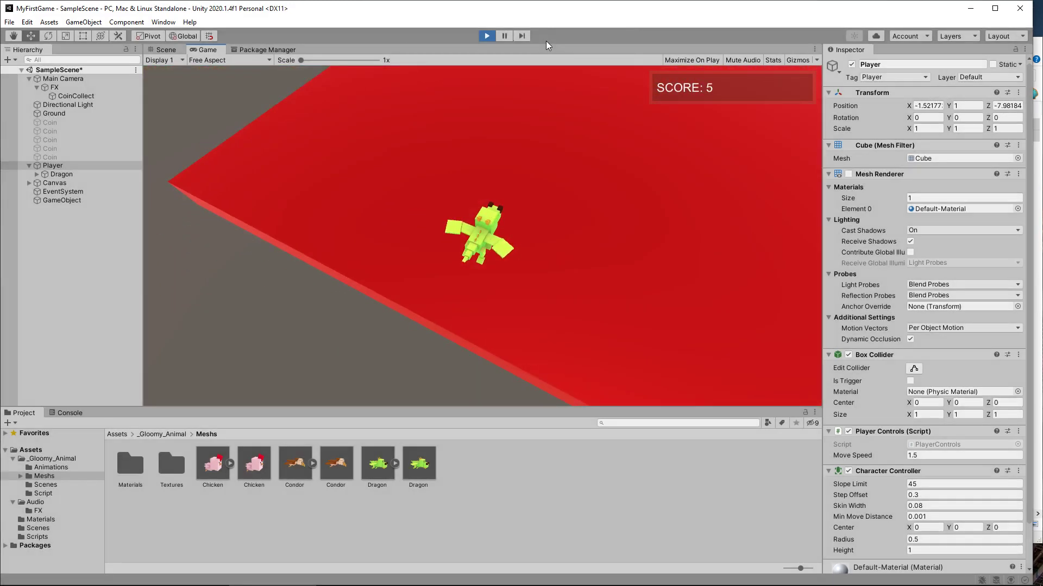